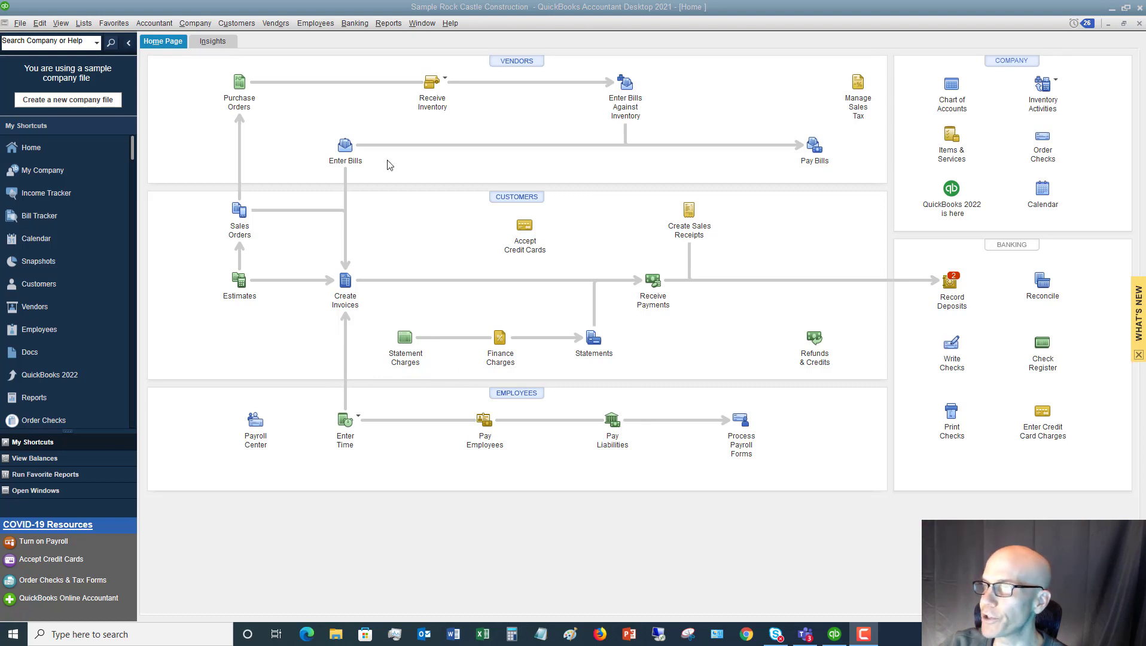
# - Start a new bill for Wheeler's Tile Etc. without using its open purchase orders
pyautogui.click(342, 147)
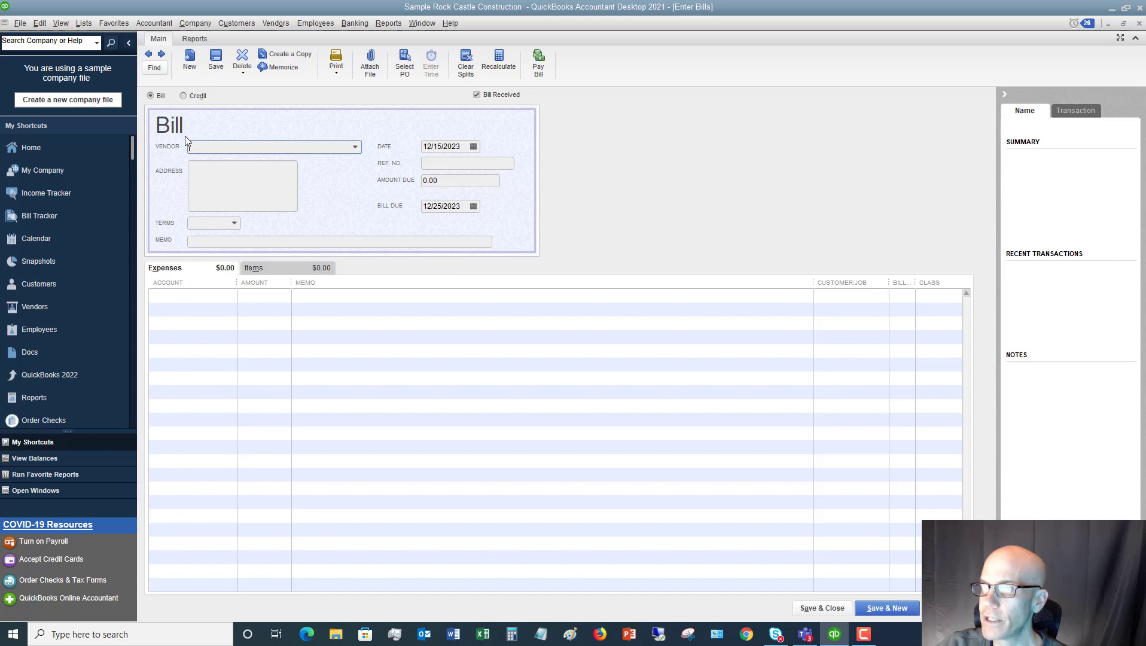
pyautogui.click(356, 148)
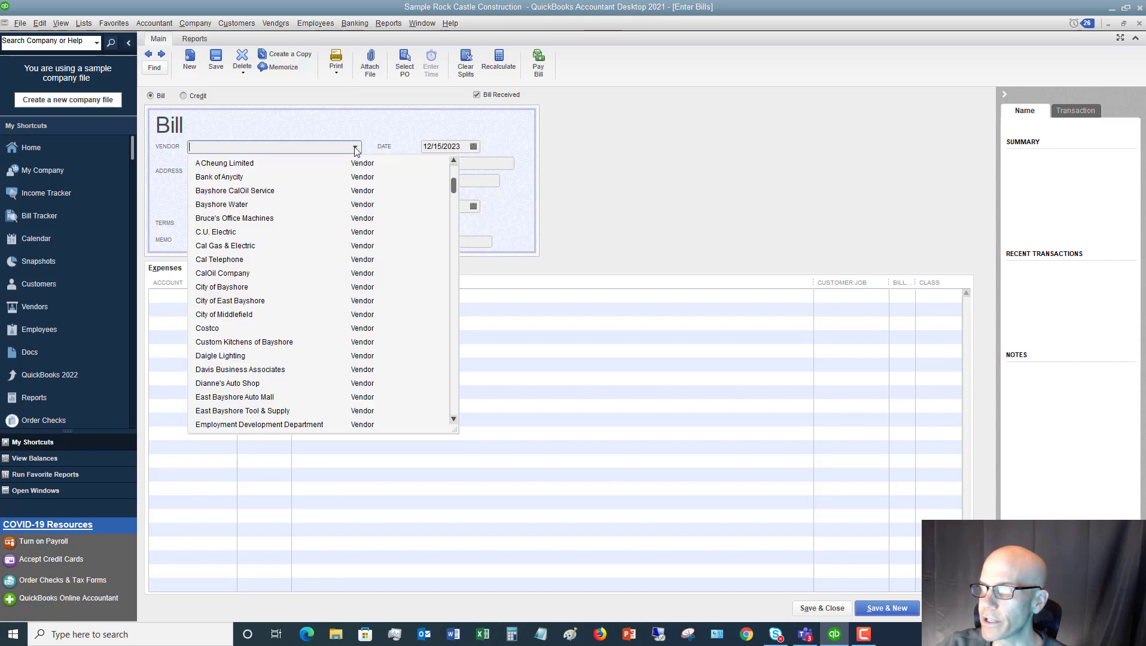
pyautogui.scroll(-10, 341, 250)
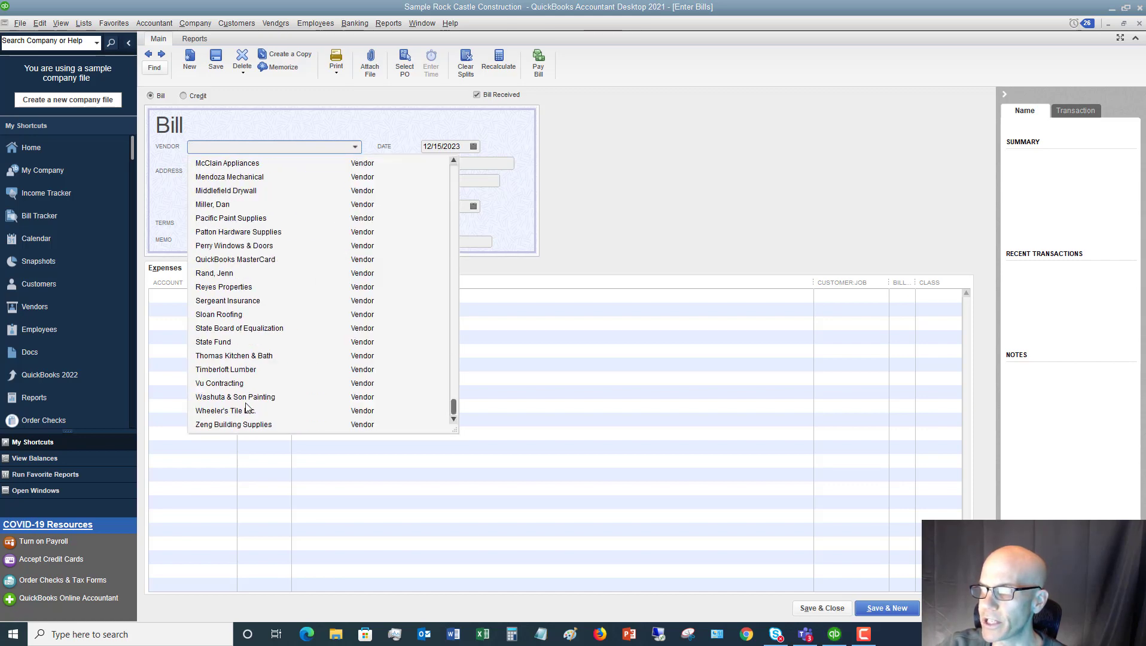
pyautogui.click(235, 412)
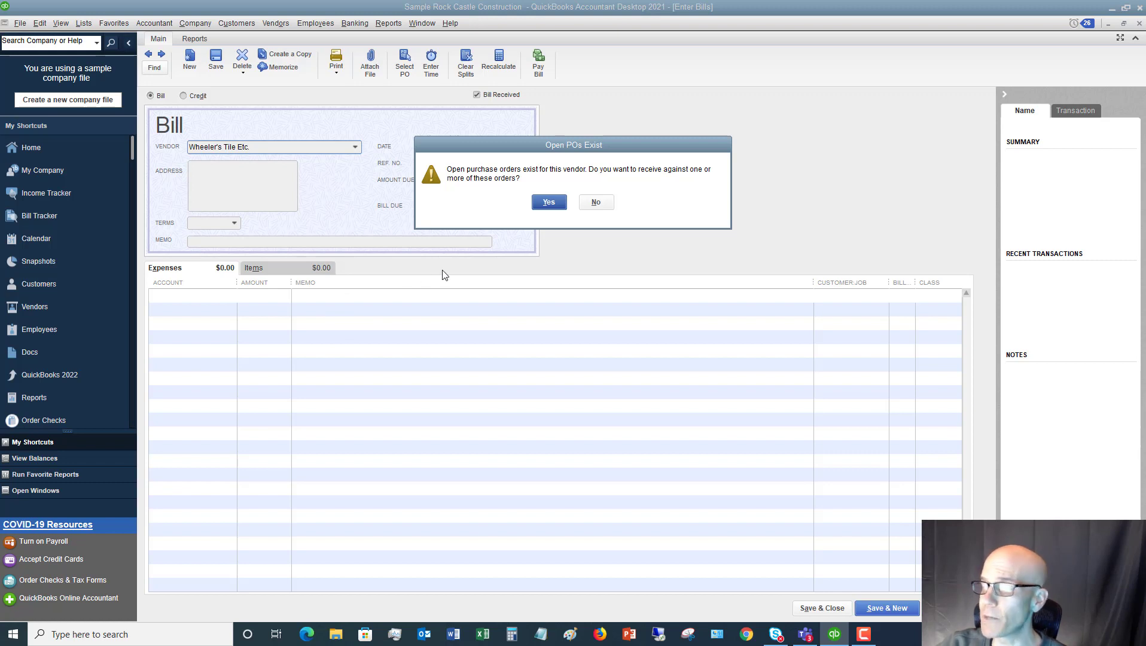
pyautogui.click(594, 204)
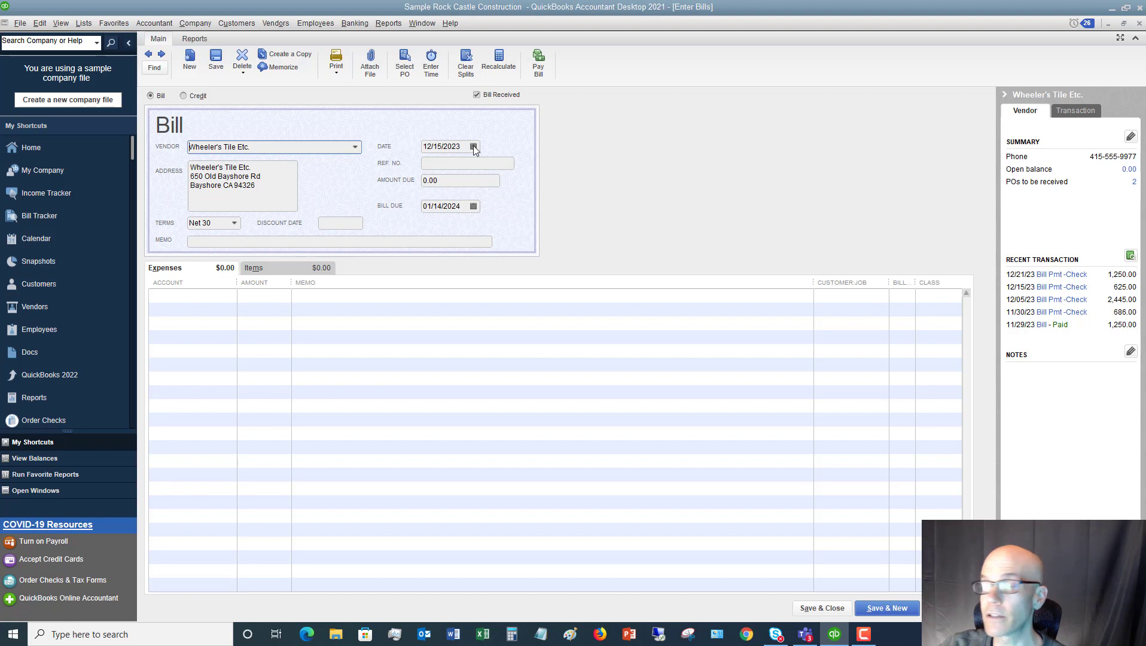
# - Date the bill 12/05/2023, enter Ref. No. 78512 and set the amount due to 25.21
pyautogui.click(474, 147)
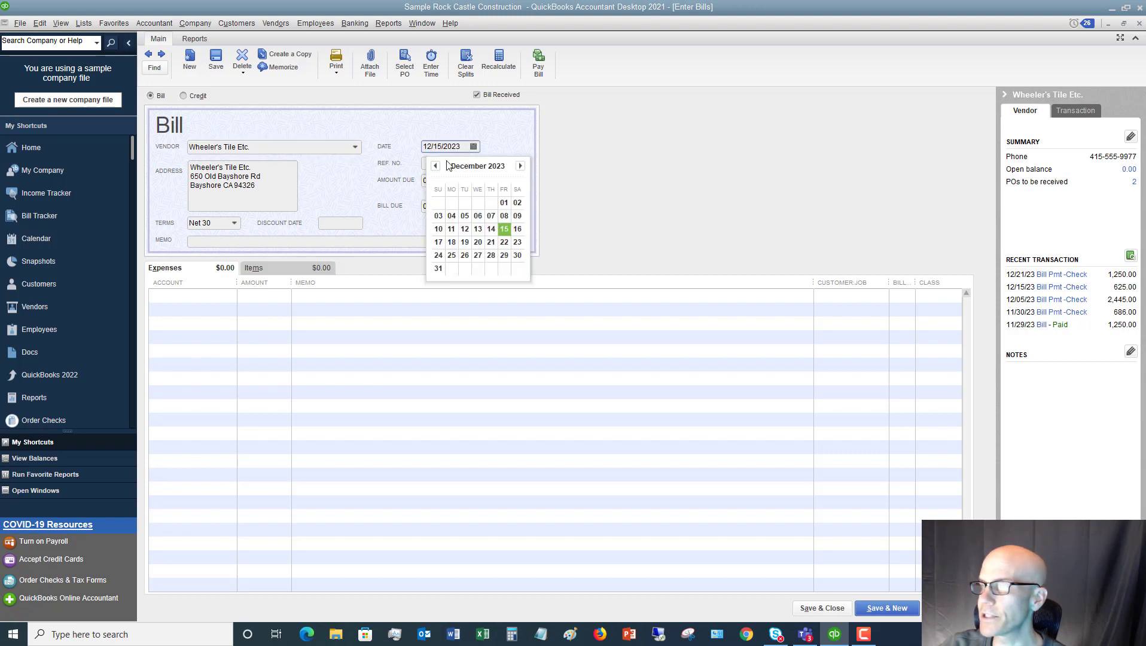
pyautogui.click(466, 216)
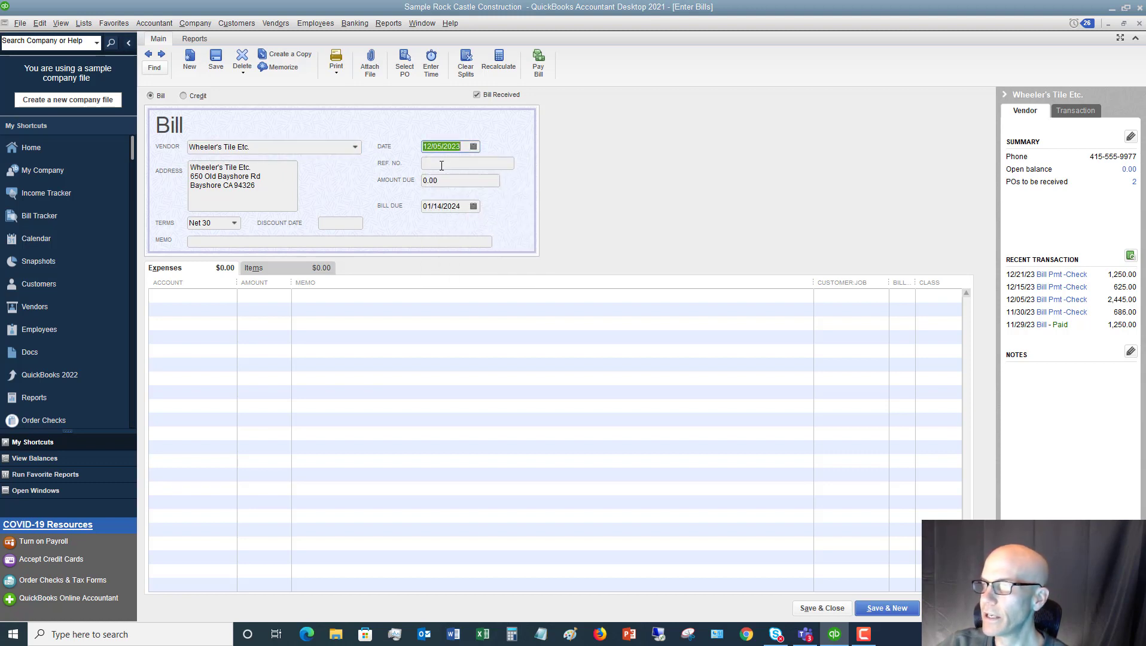
pyautogui.press('Tab')
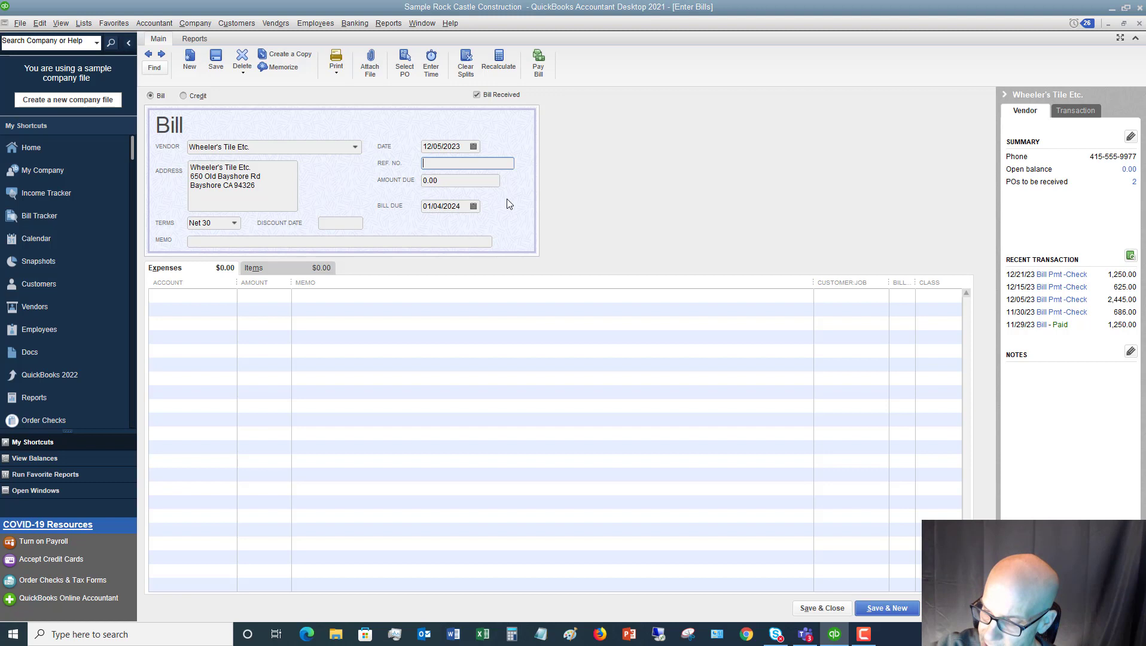
pyautogui.write('78512')
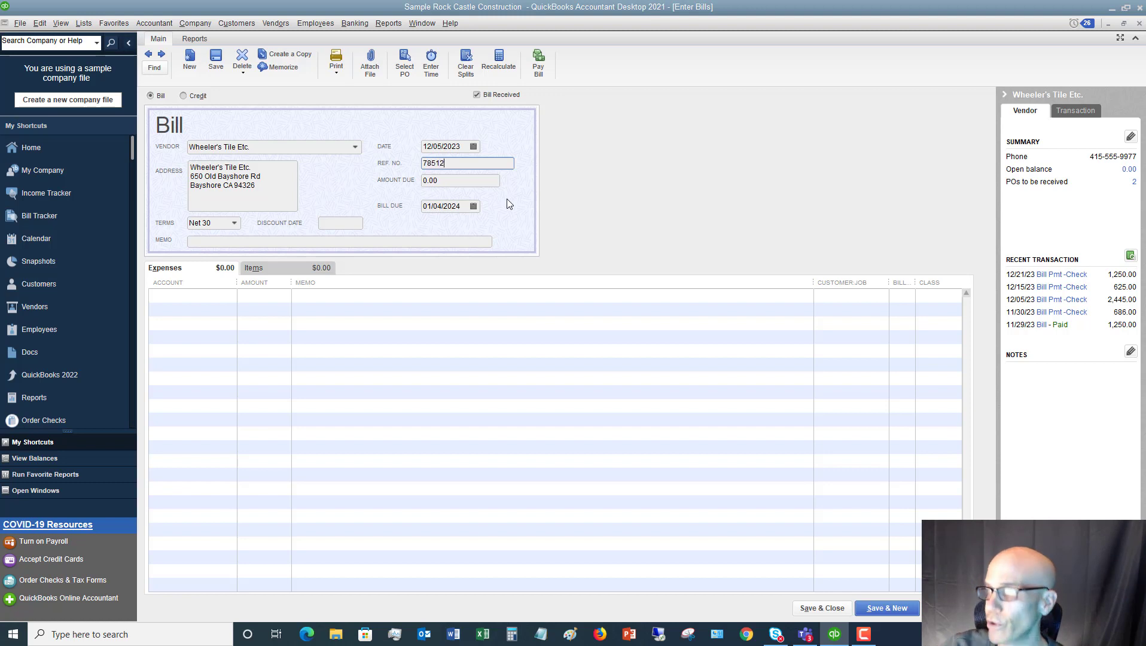
pyautogui.click(435, 180)
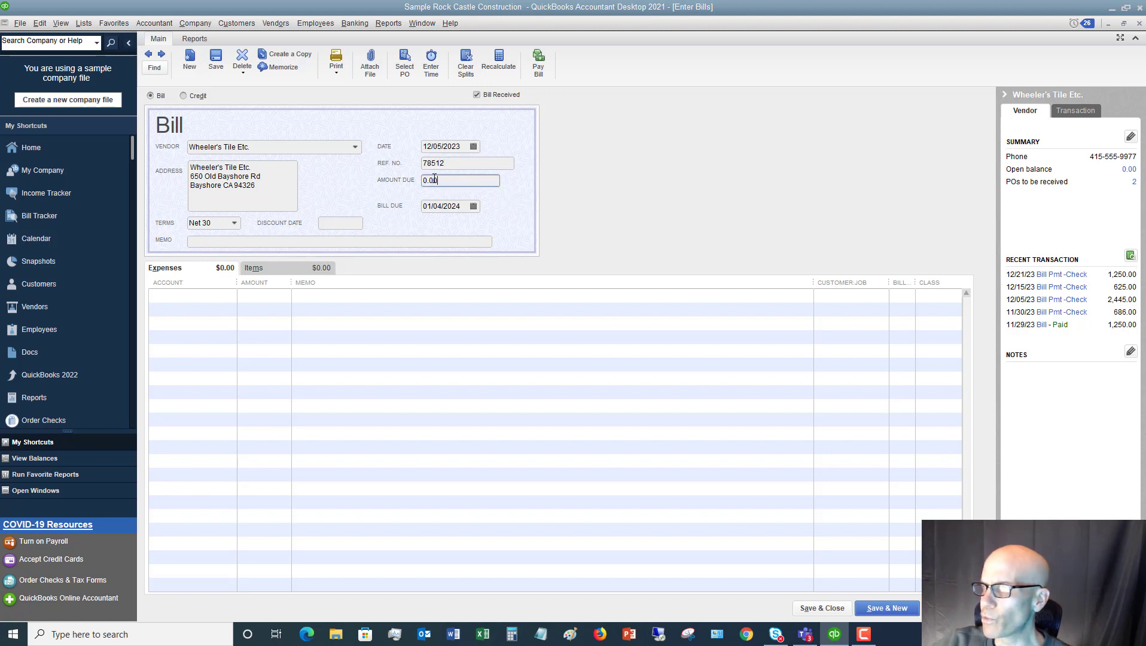
pyautogui.moveTo(435, 179); pyautogui.dragTo(393, 180)
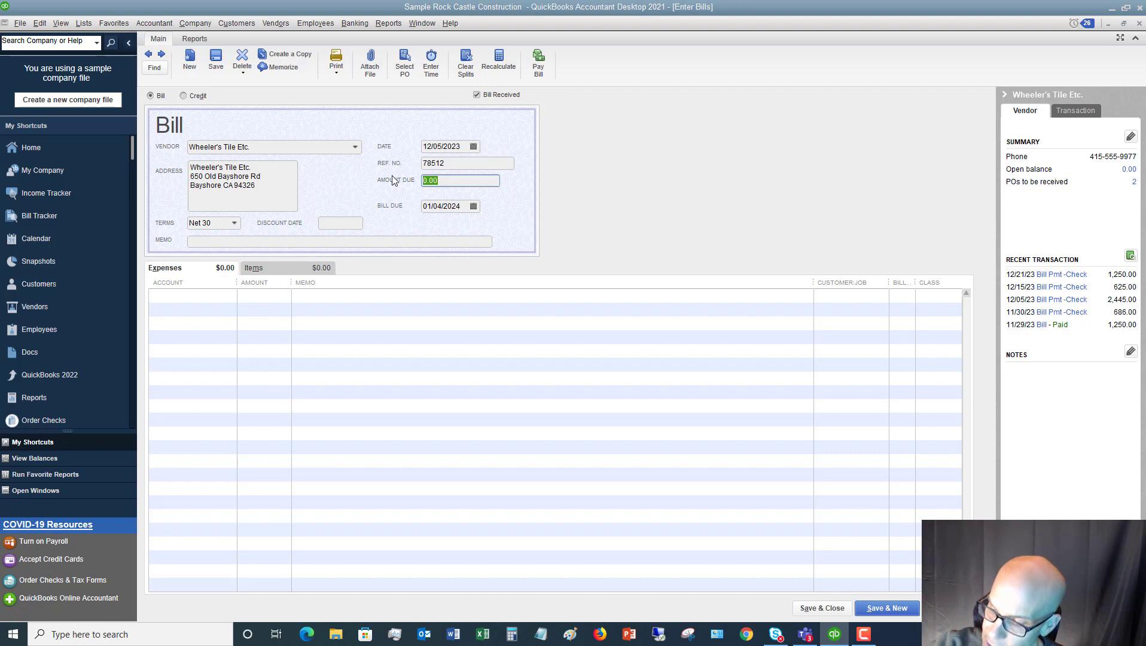
pyautogui.write('25.')
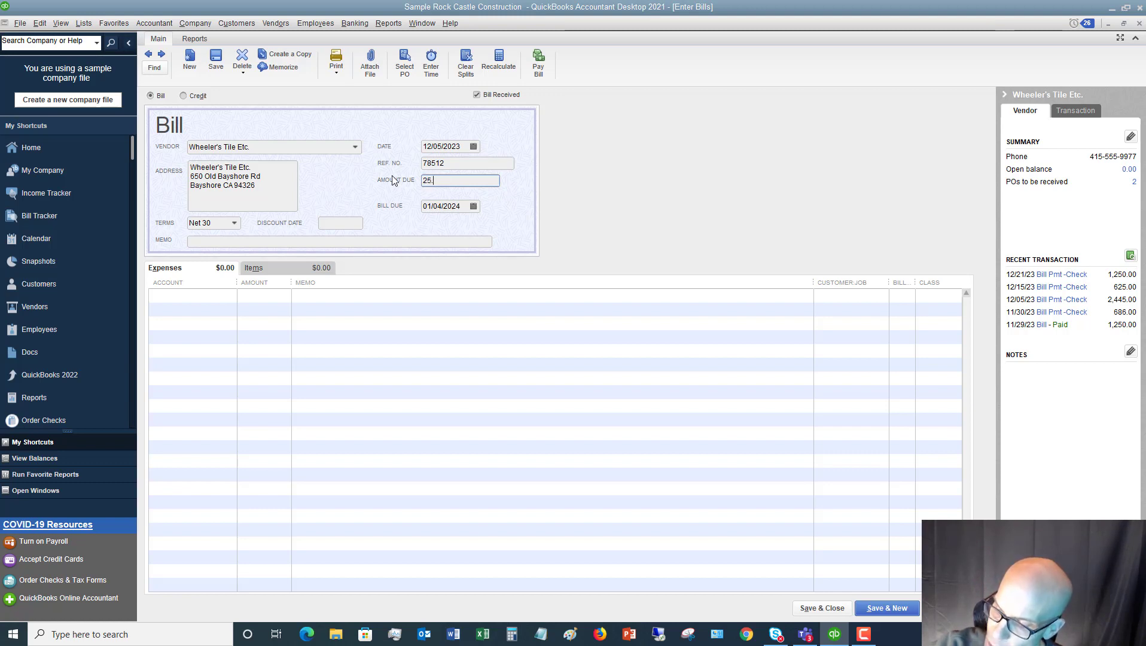
pyautogui.write('21')
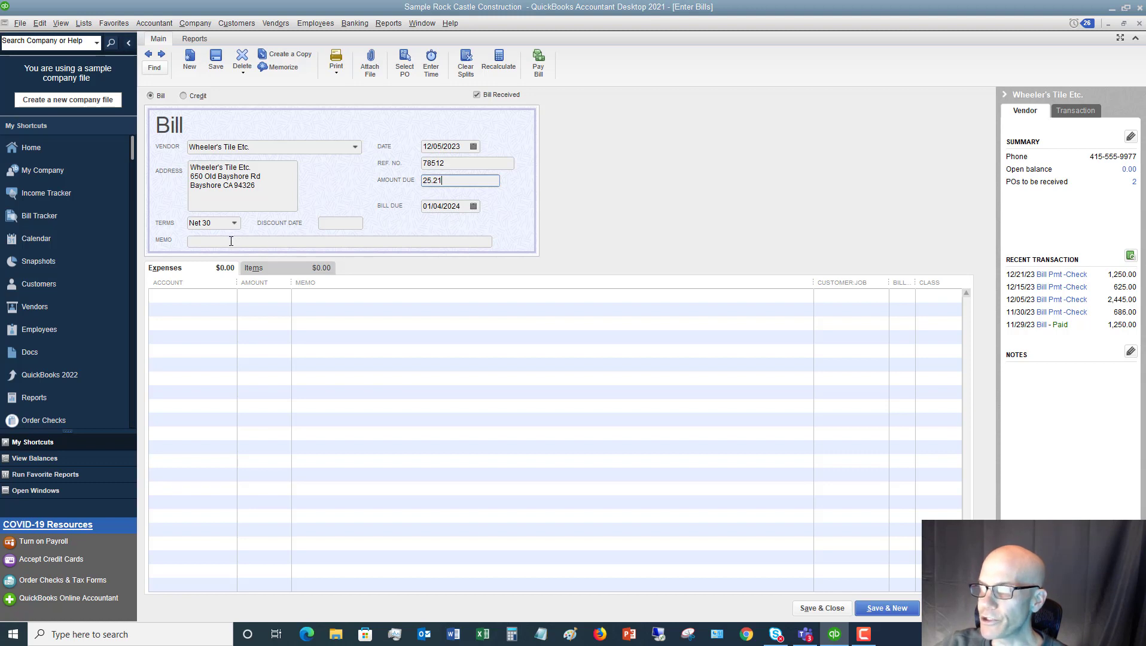
# - Charge the 25.21 expense line to account 54000 Job Expenses
pyautogui.click(225, 296)
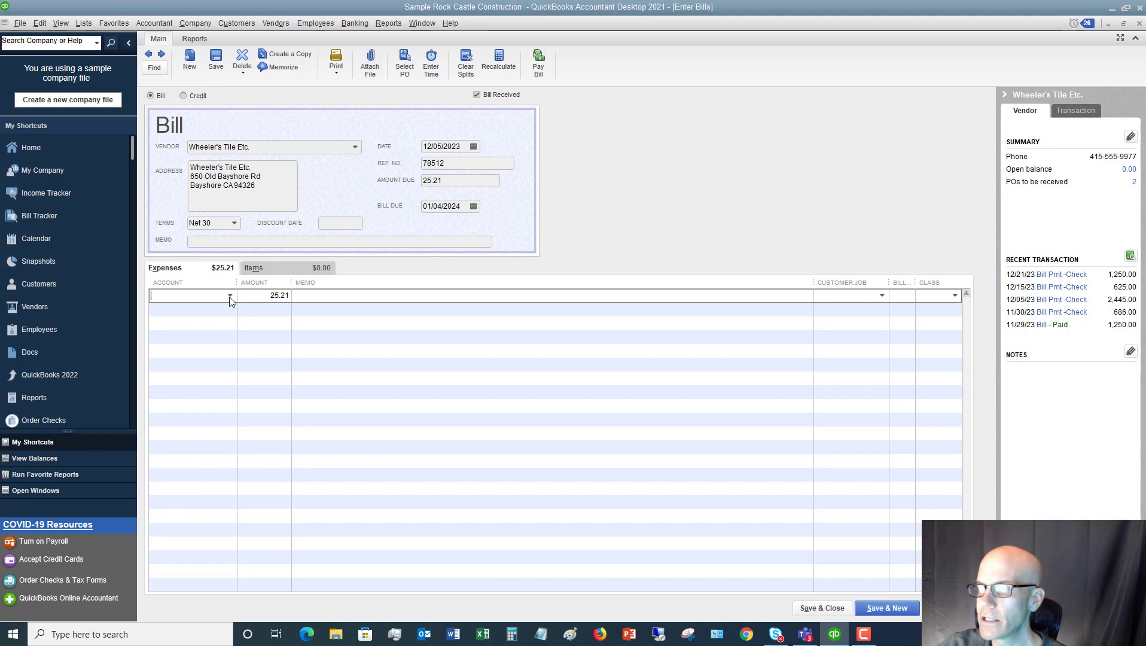
pyautogui.click(229, 295)
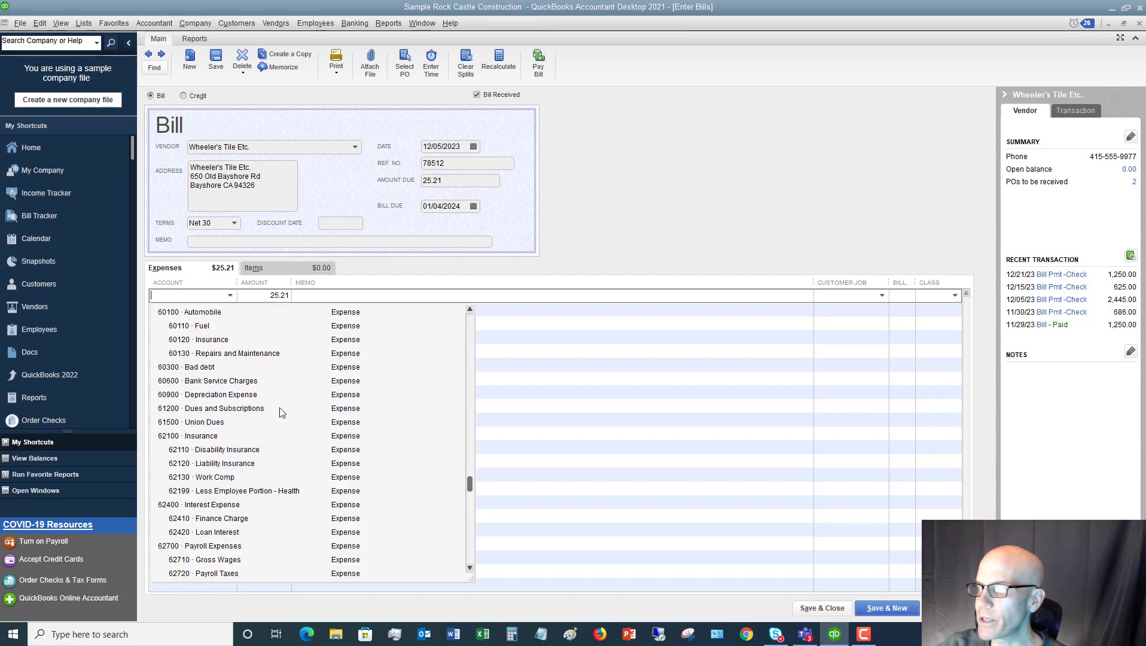
pyautogui.scroll(3, 278, 412)
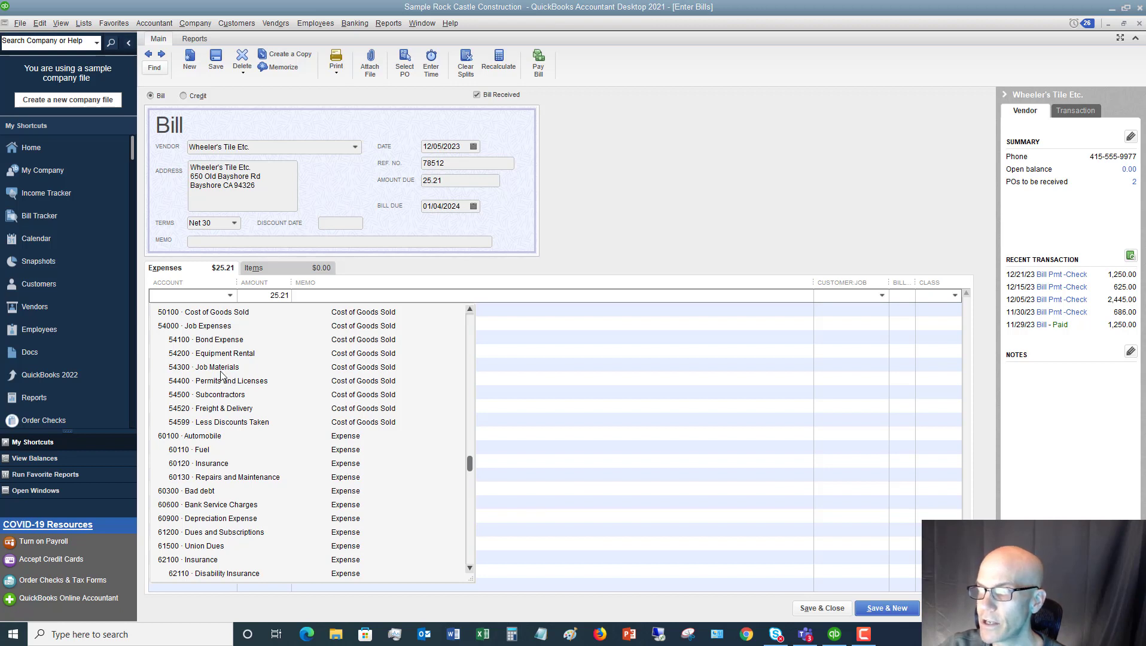
pyautogui.click(219, 374)
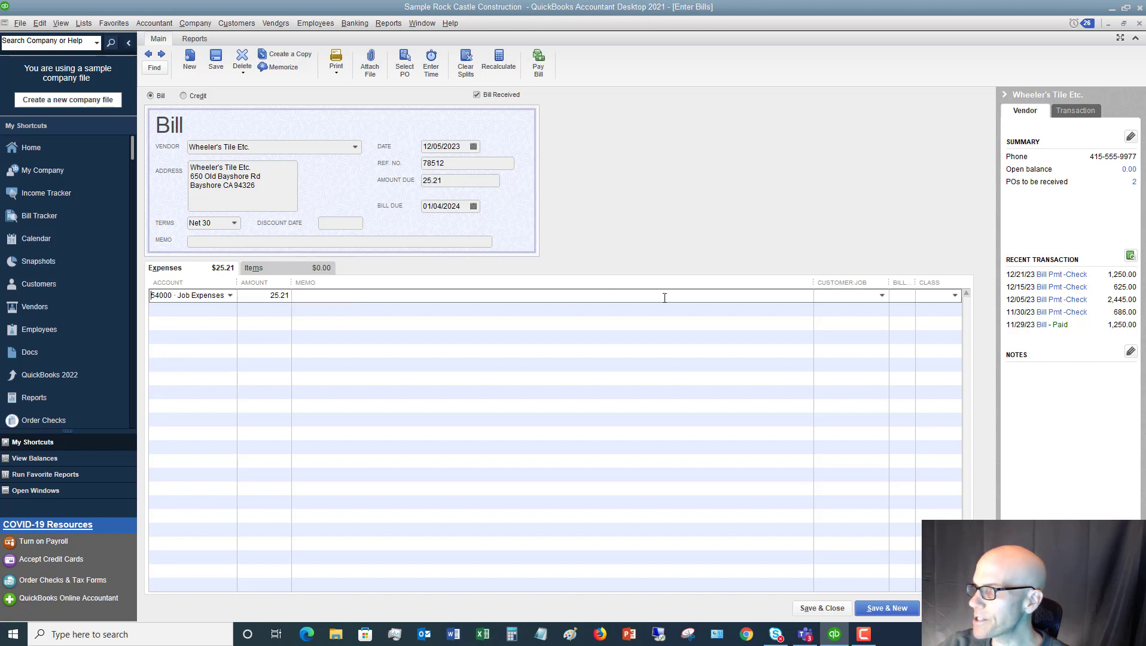
# - Assign the line to the Remodel Bathroom job, class New Construction: Commercial, and save the bill
pyautogui.click(844, 297)
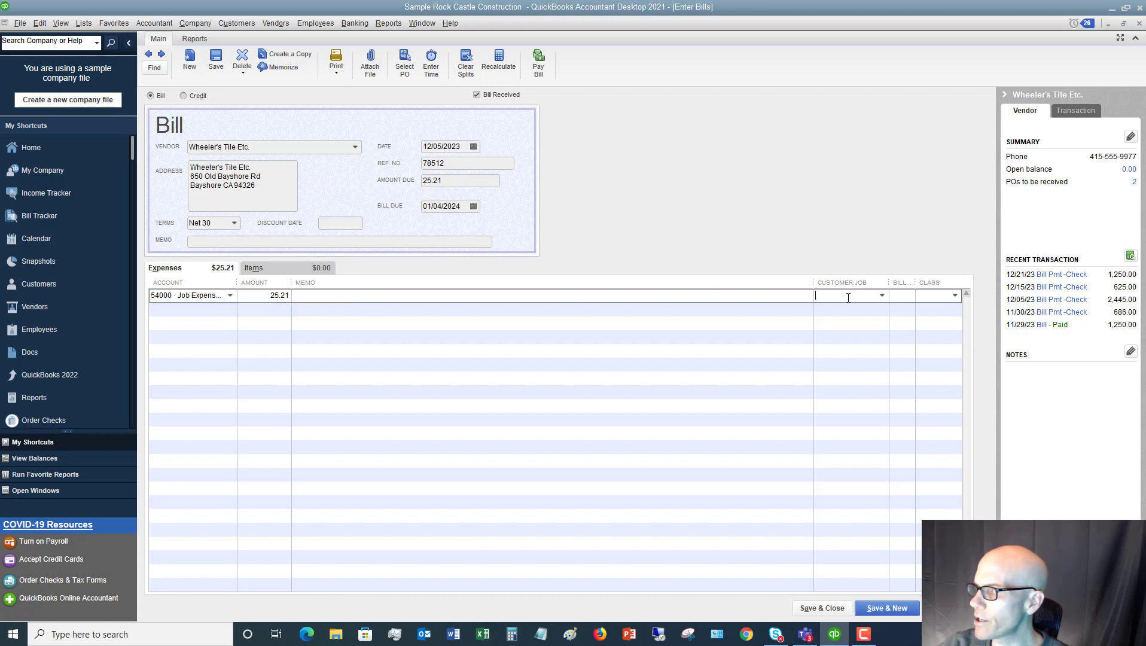
pyautogui.click(882, 297)
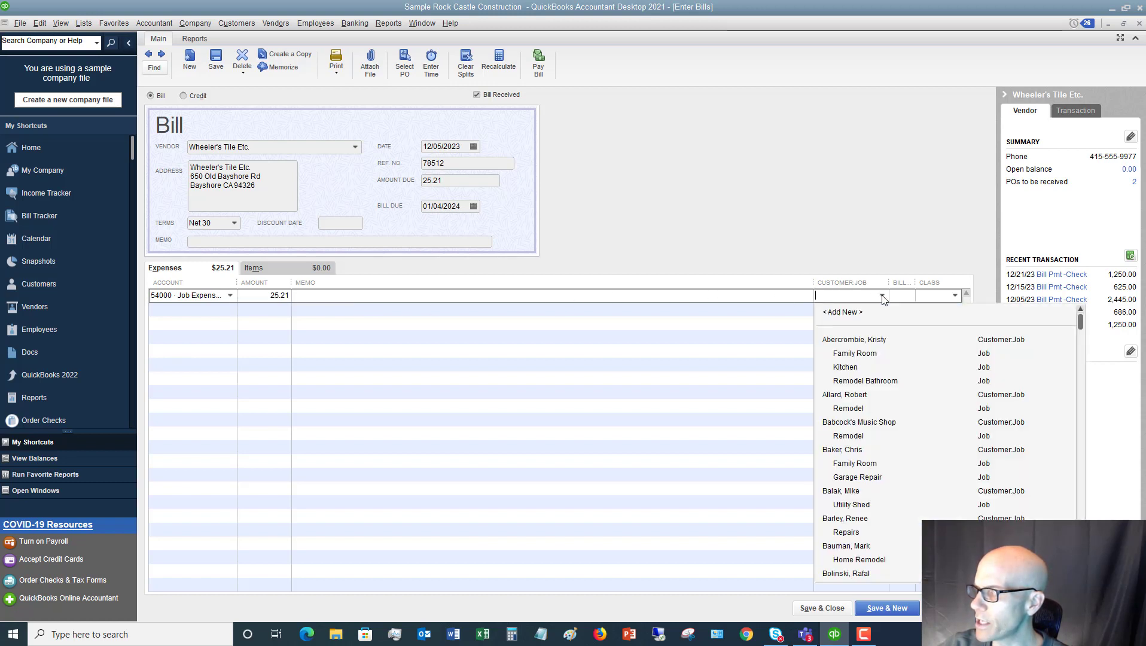
pyautogui.click(857, 382)
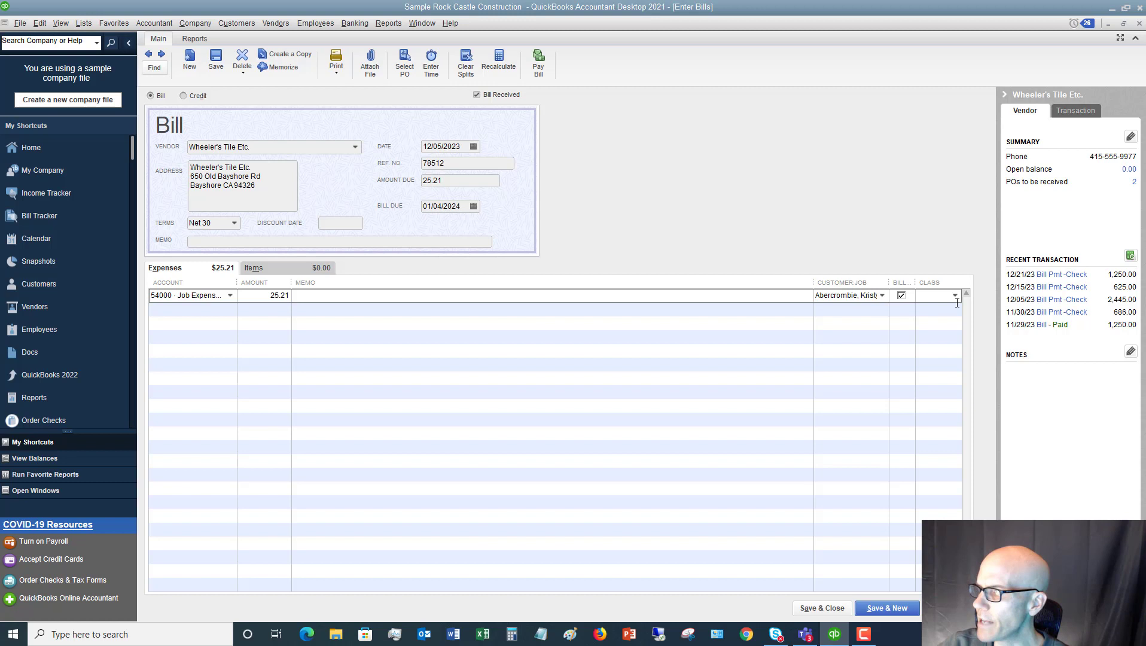
pyautogui.click(955, 296)
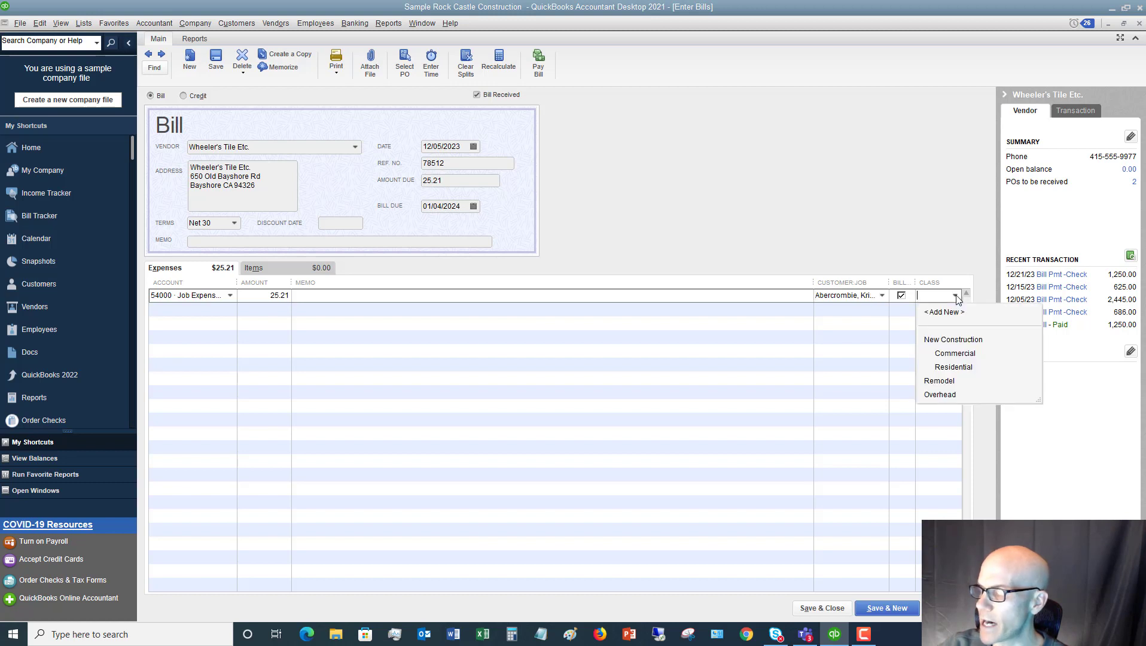
pyautogui.click(951, 355)
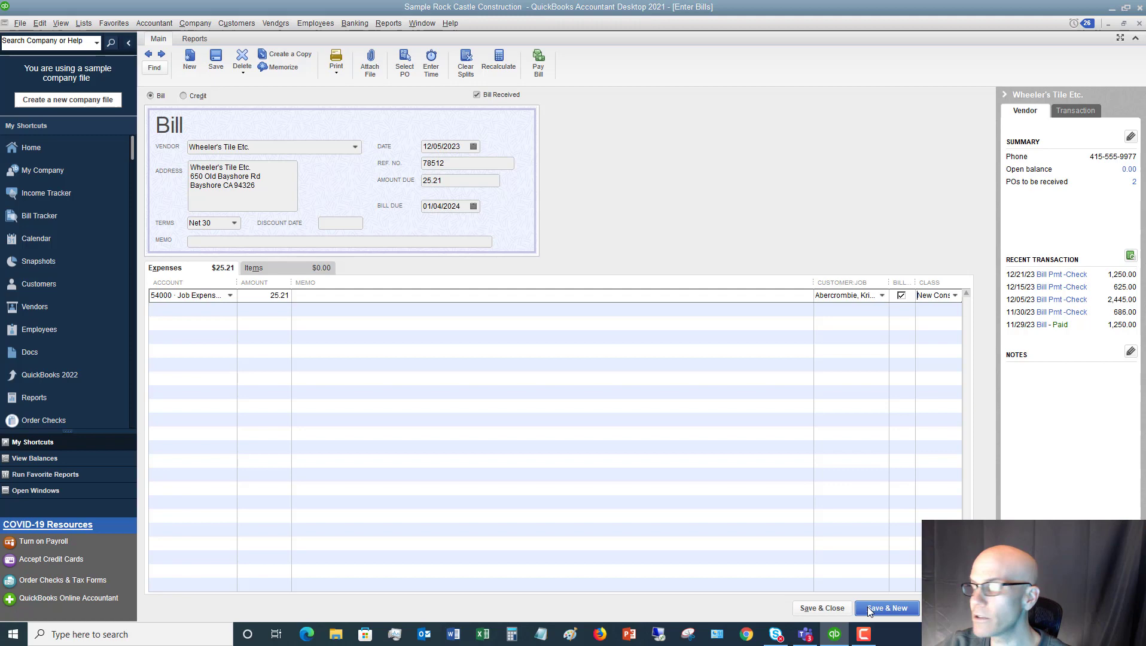
pyautogui.click(828, 607)
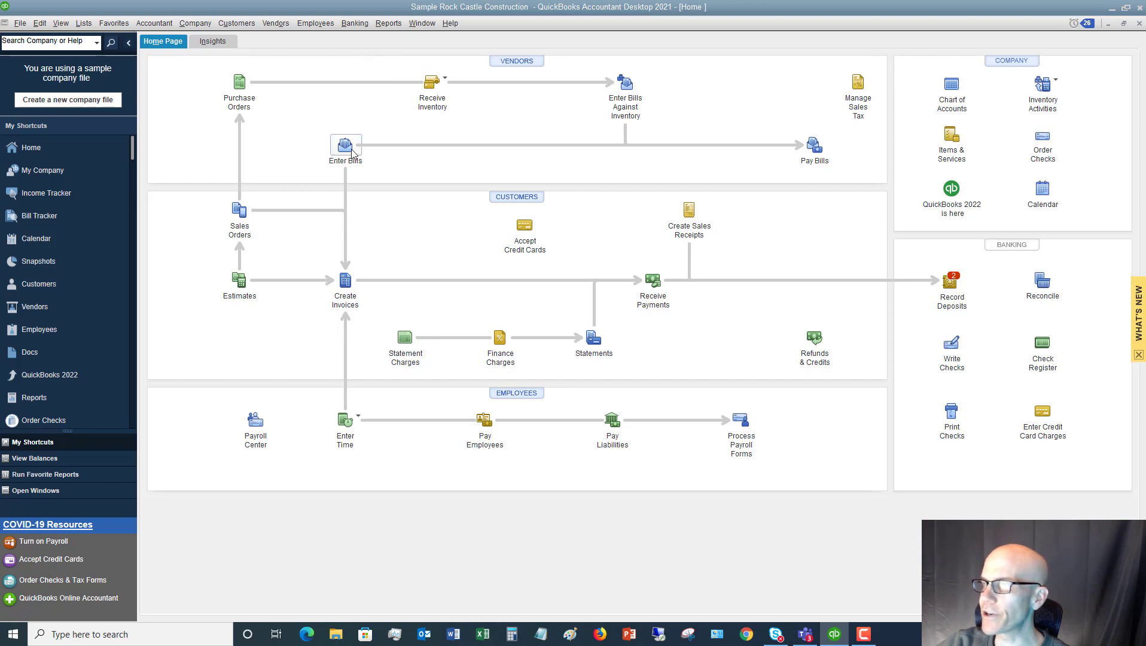
# - Open Pay Bills with the open bills sorted by Due Date
pyautogui.click(814, 151)
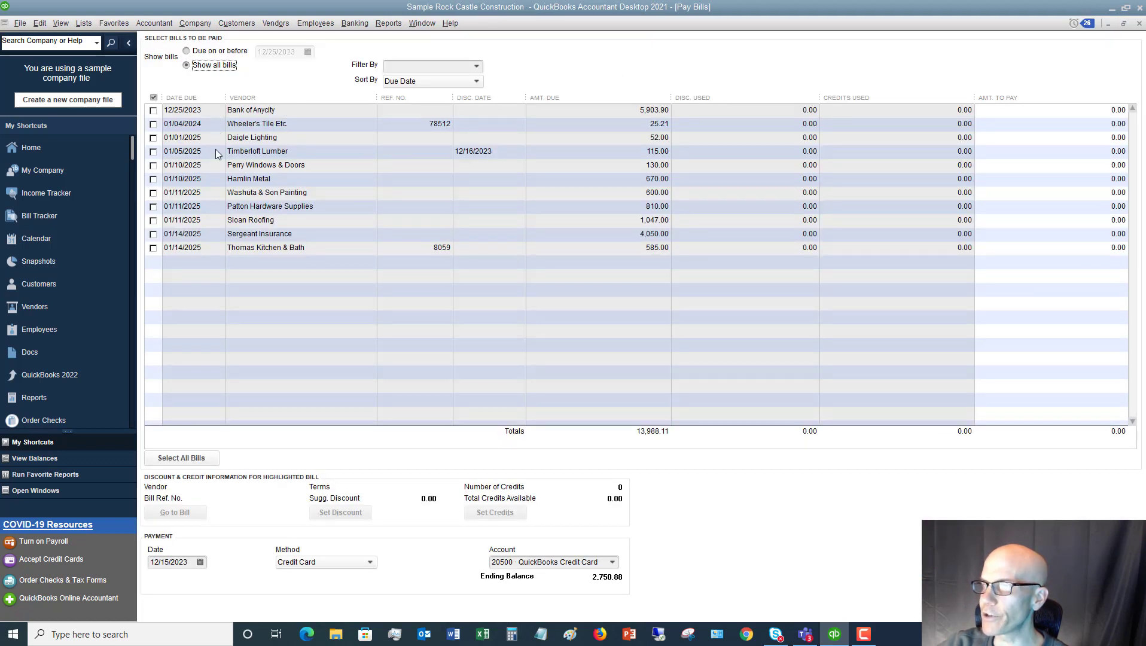
pyautogui.click(478, 83)
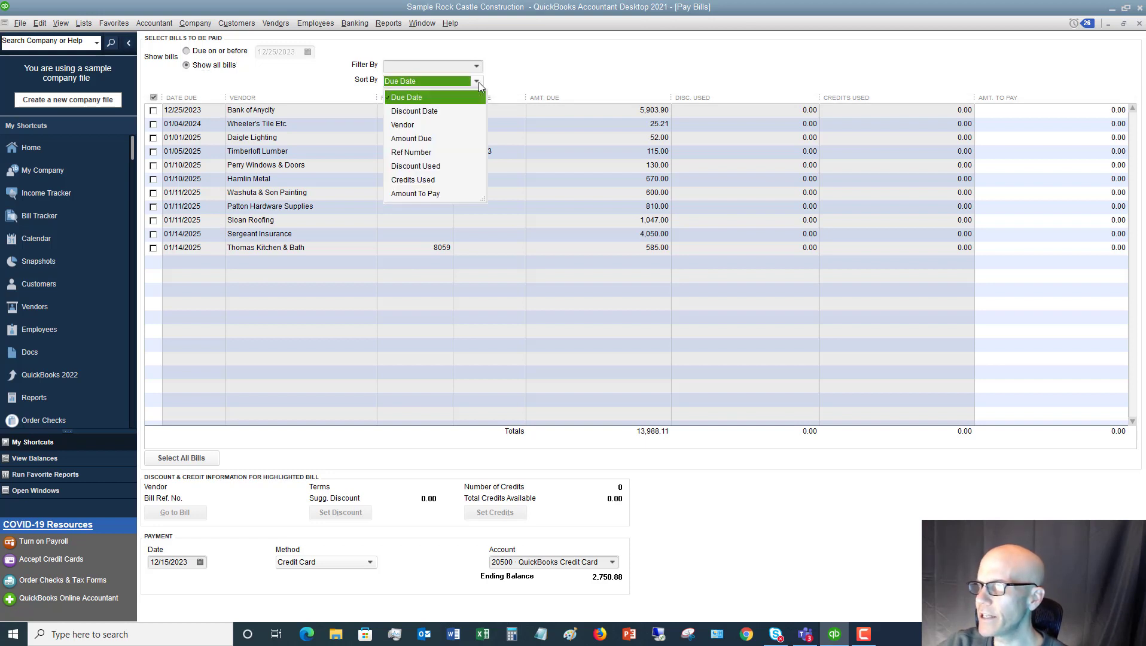
pyautogui.click(479, 84)
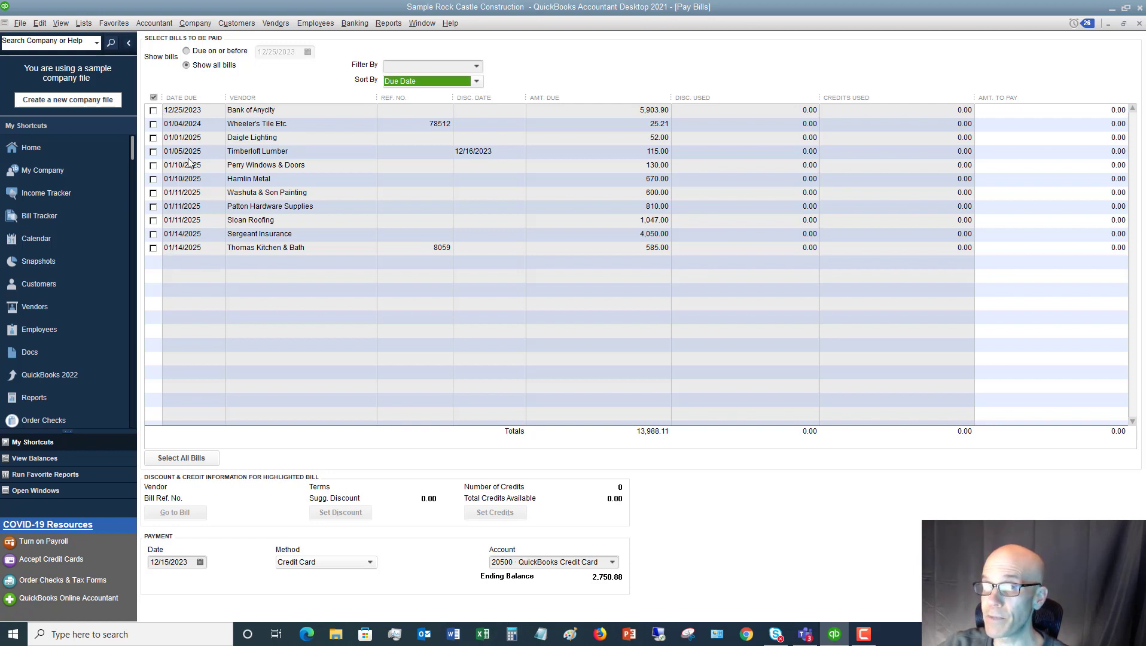
# - Show all bills and tick the Bank of Anycity and Wheeler's Tile Etc. bills for payment
pyautogui.click(186, 52)
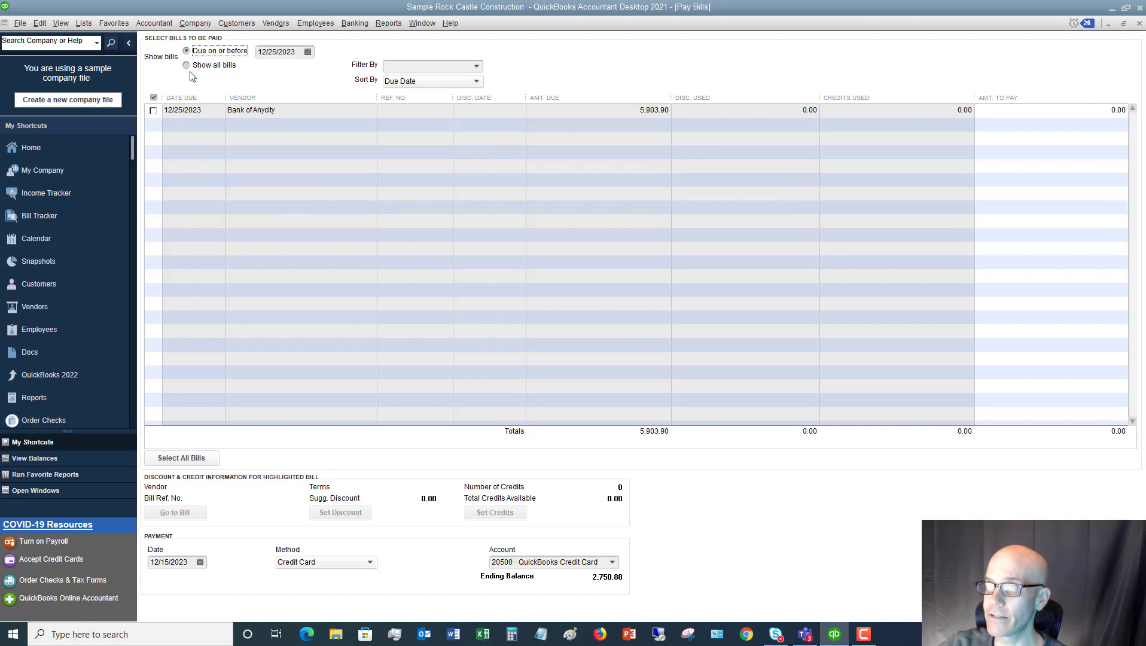
pyautogui.click(187, 66)
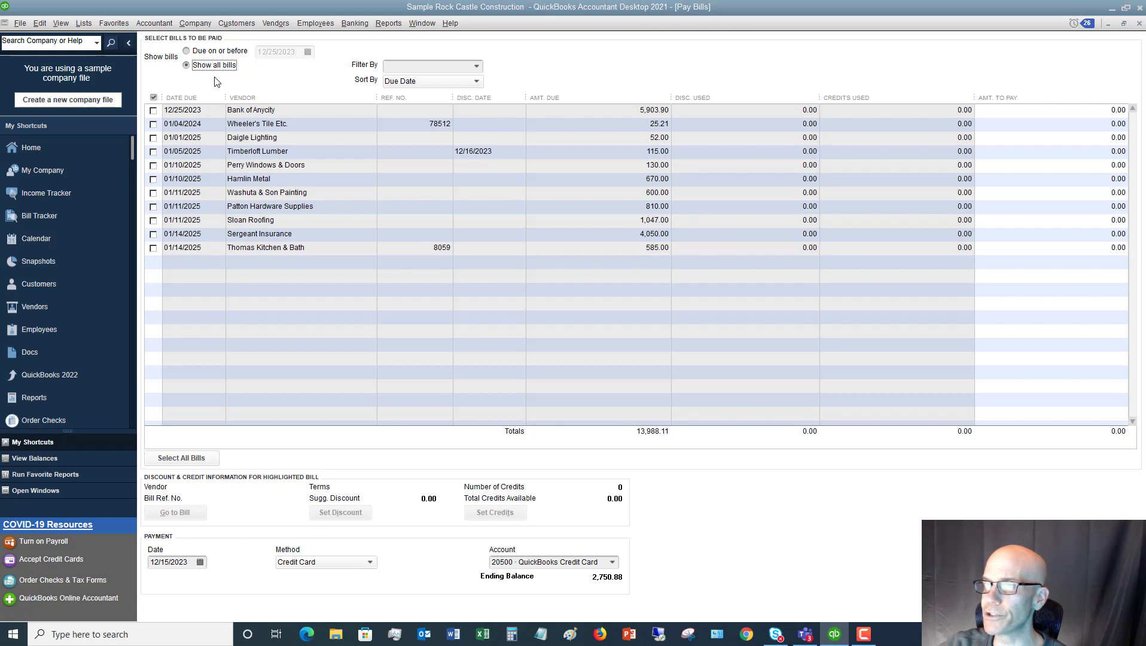
pyautogui.click(299, 126)
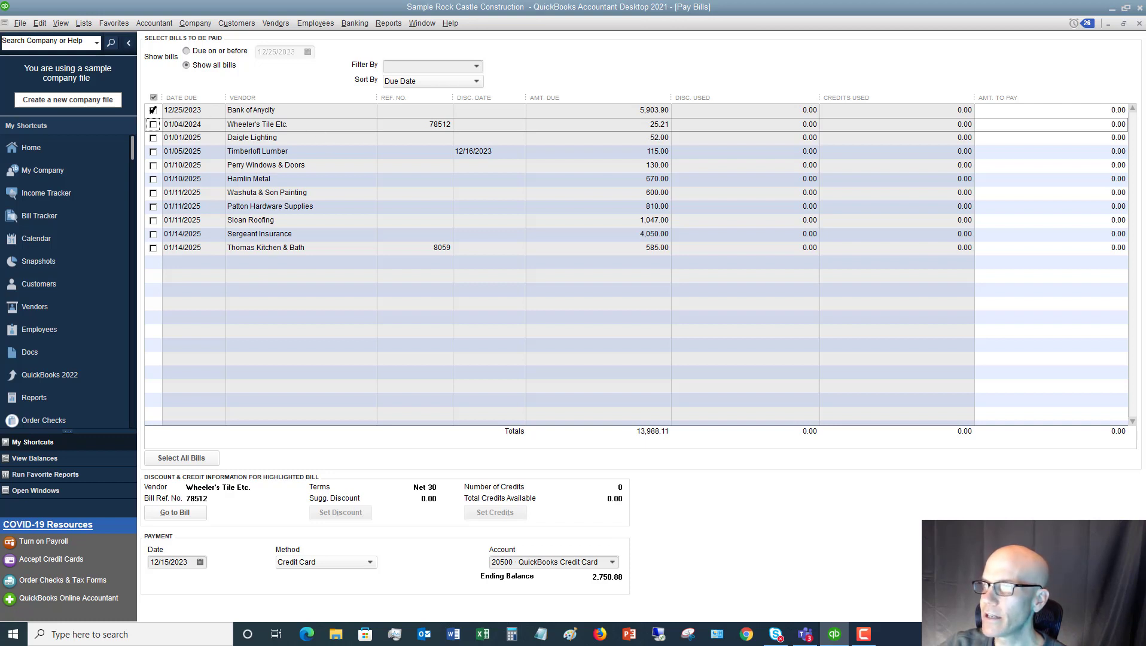
pyautogui.click(153, 110)
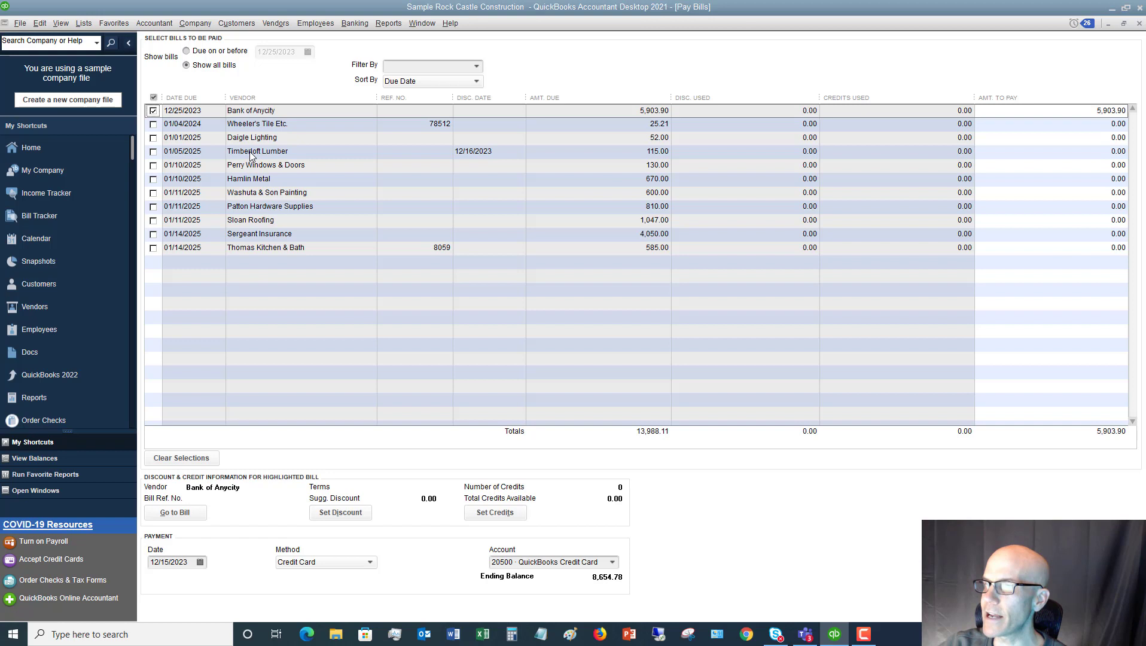
pyautogui.click(153, 124)
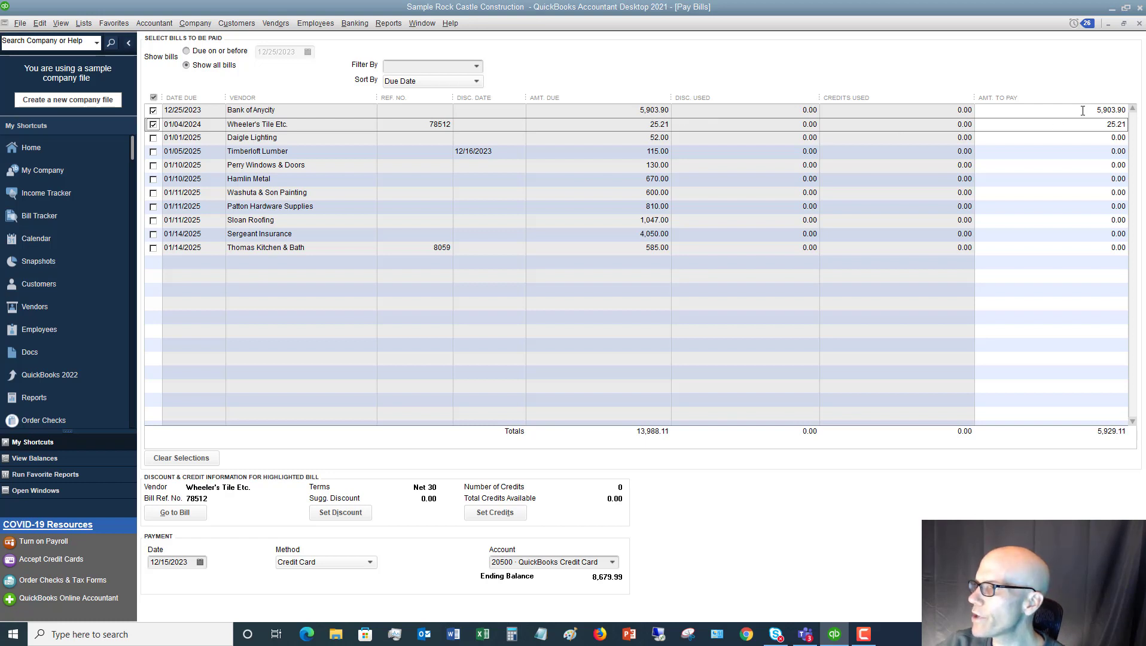
# - Change Bank of Anycity's amount to pay from 5,903.90 to 1,000.00
pyautogui.click(1105, 109)
pyautogui.doubleClick(1105, 109)
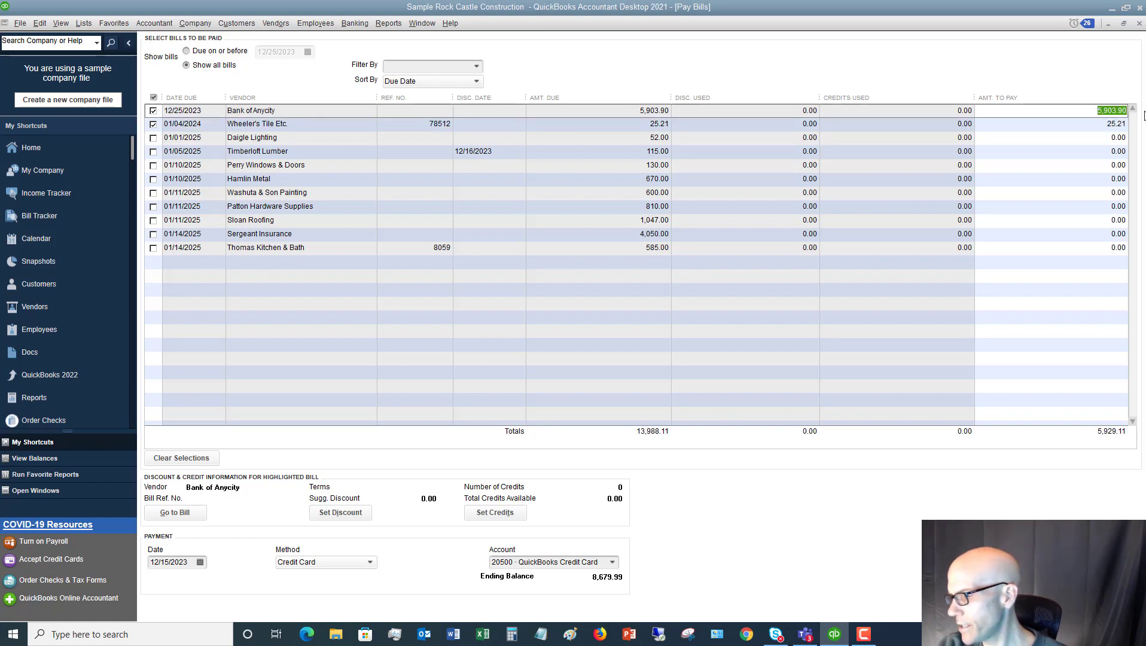
pyautogui.write('1000.00')
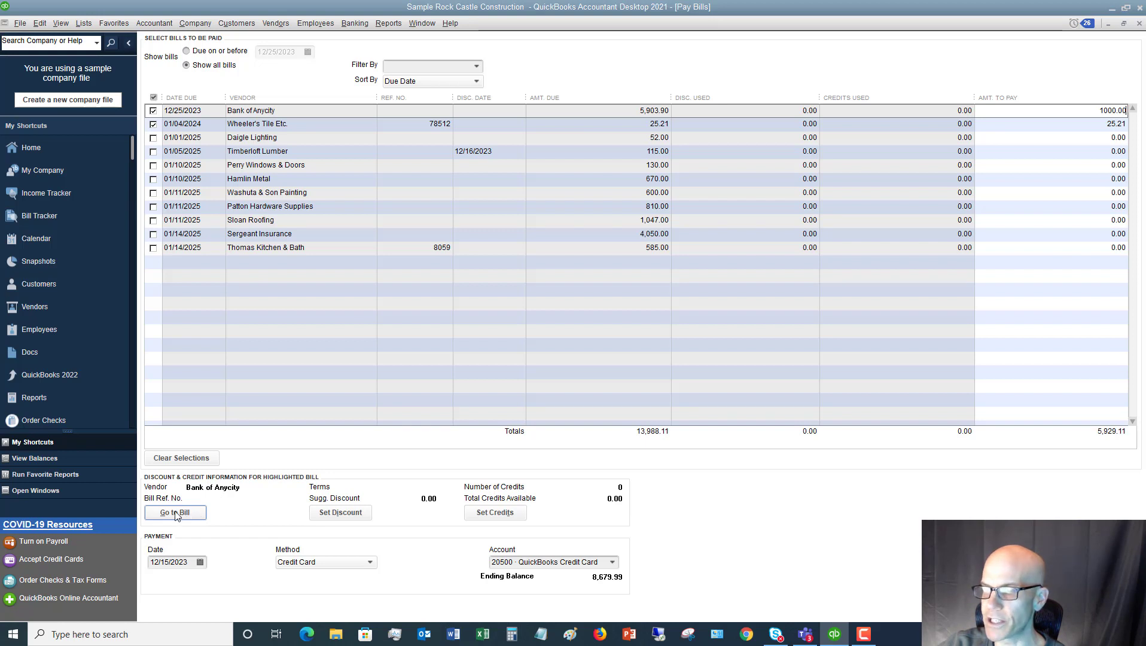
pyautogui.click(259, 124)
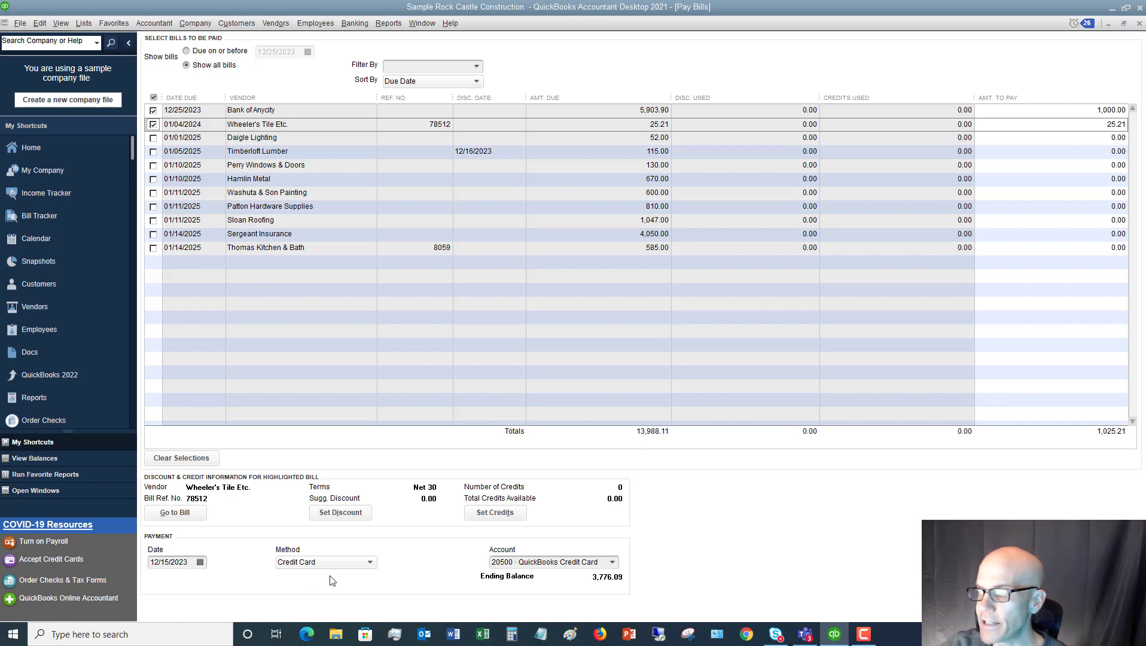
# - Set the payment method to Check from 10100 Checking with Assign check number selected
pyautogui.click(371, 564)
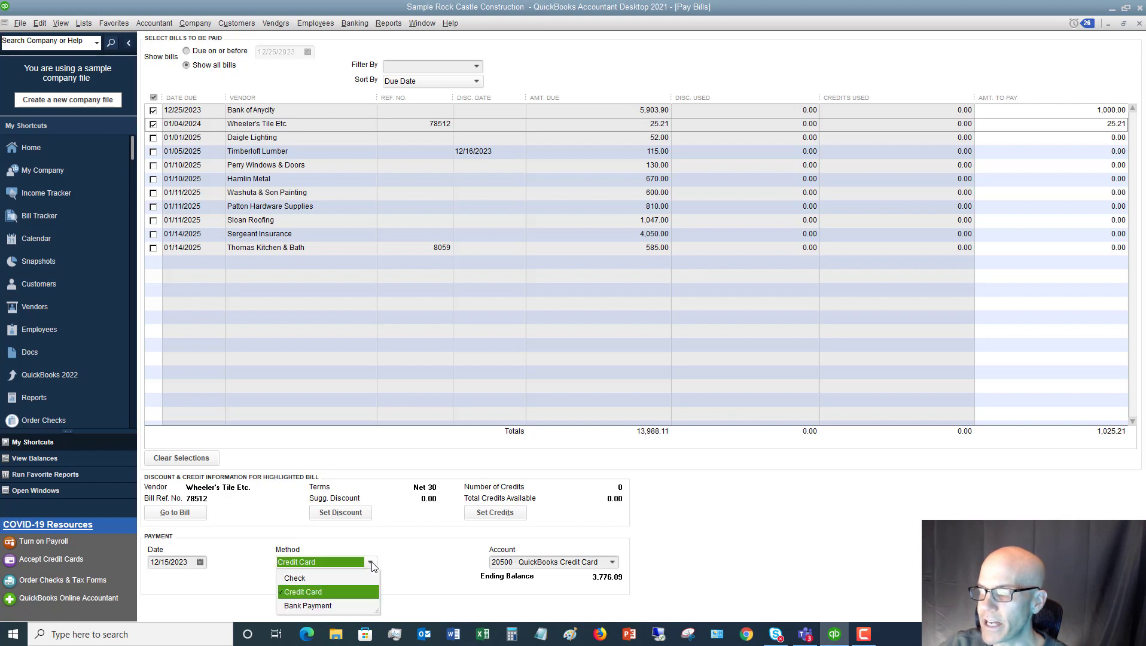
pyautogui.click(294, 578)
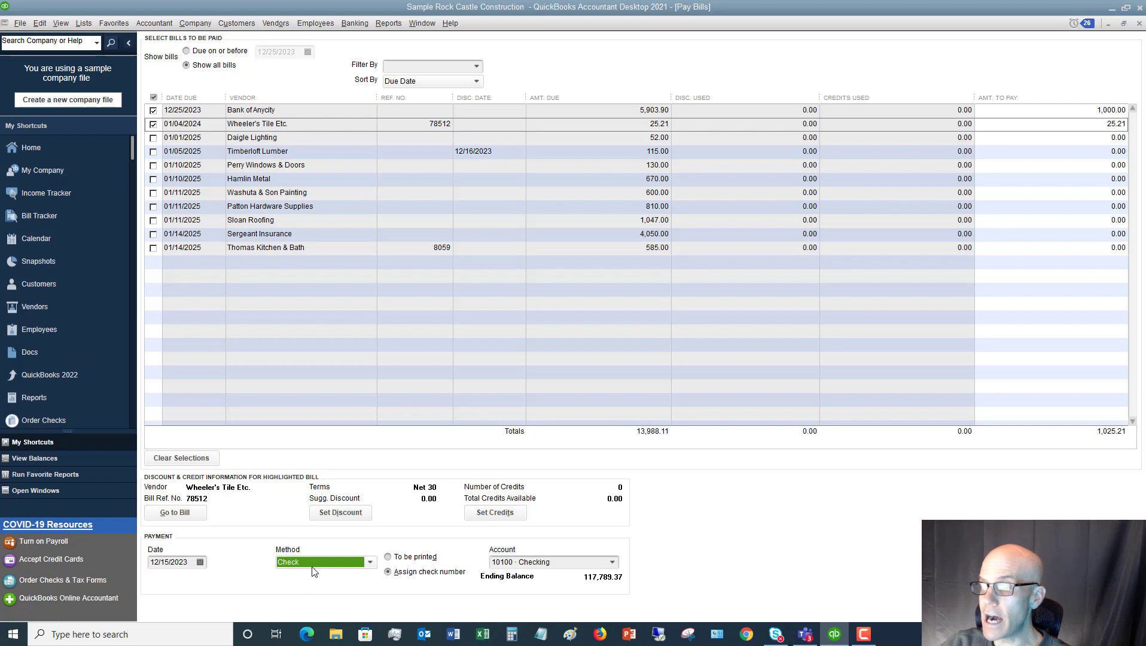
pyautogui.click(370, 562)
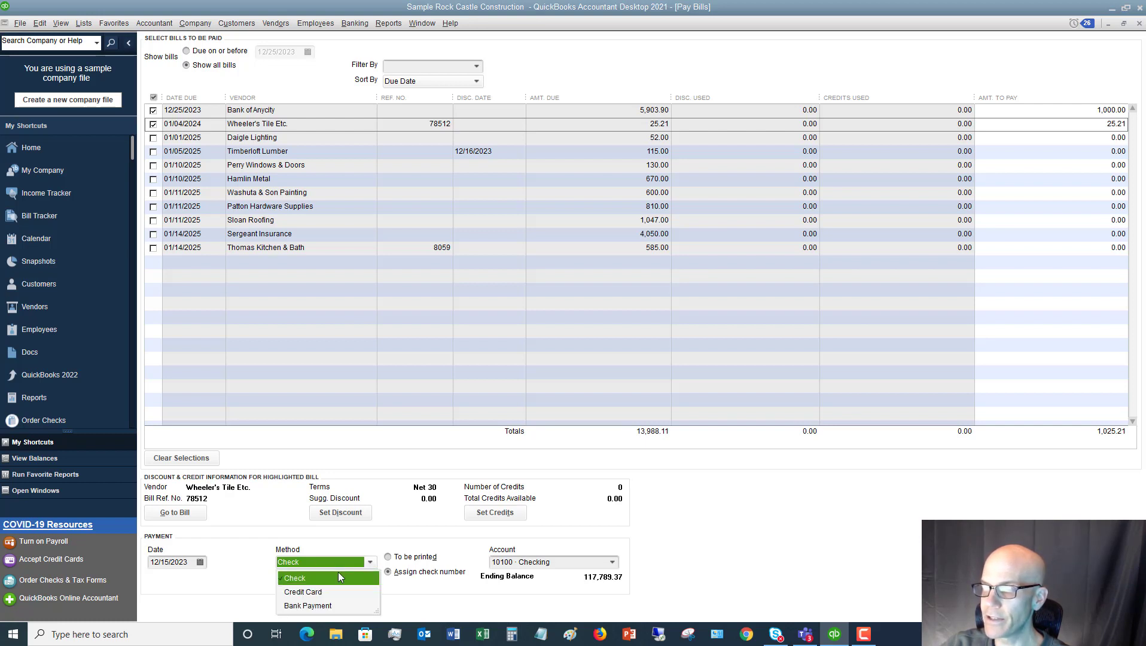
pyautogui.click(306, 578)
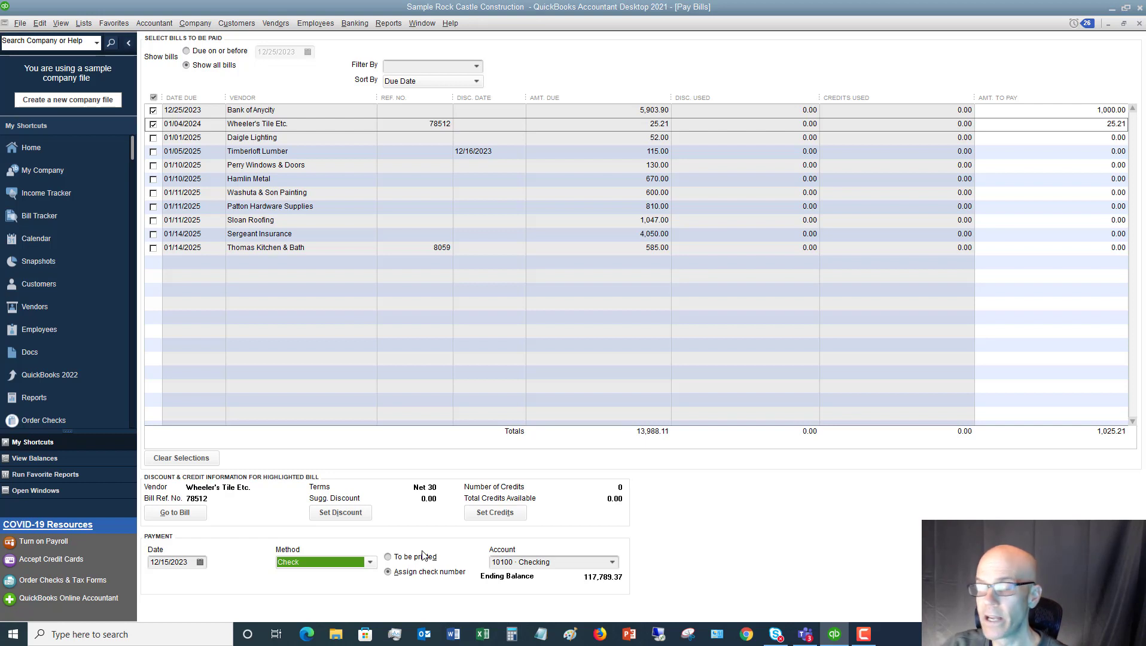
pyautogui.click(412, 558)
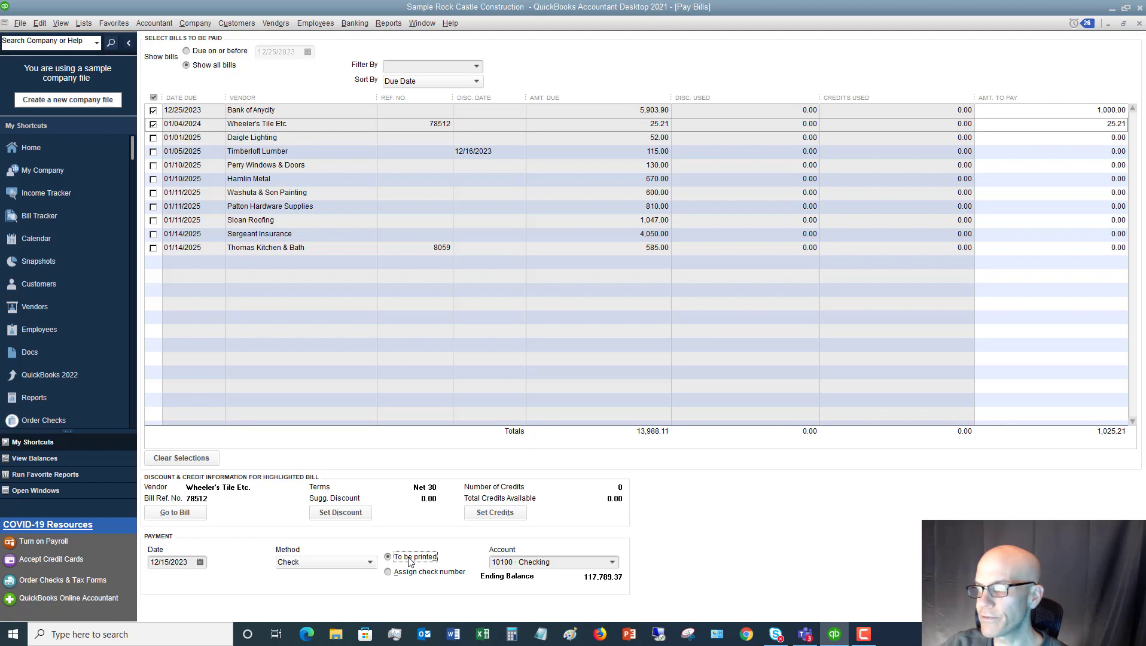
pyautogui.click(409, 574)
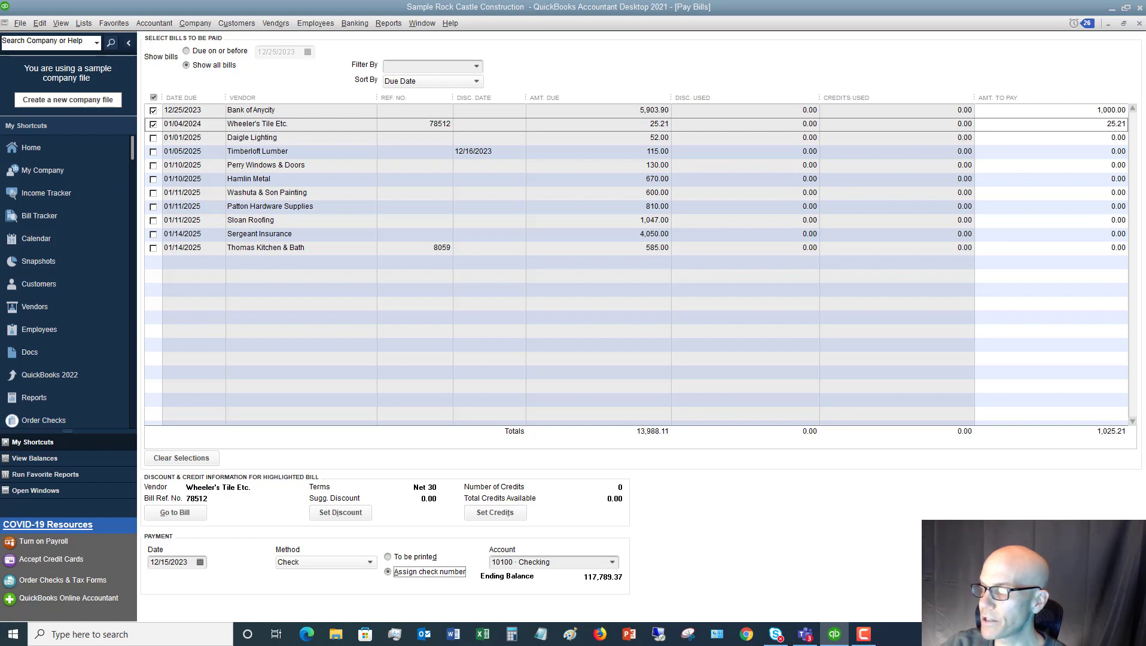
# - Pay the selected bills with check 7845 for Bank of Anycity and 7846 for Wheeler's Tile Etc
pyautogui.press('Return')
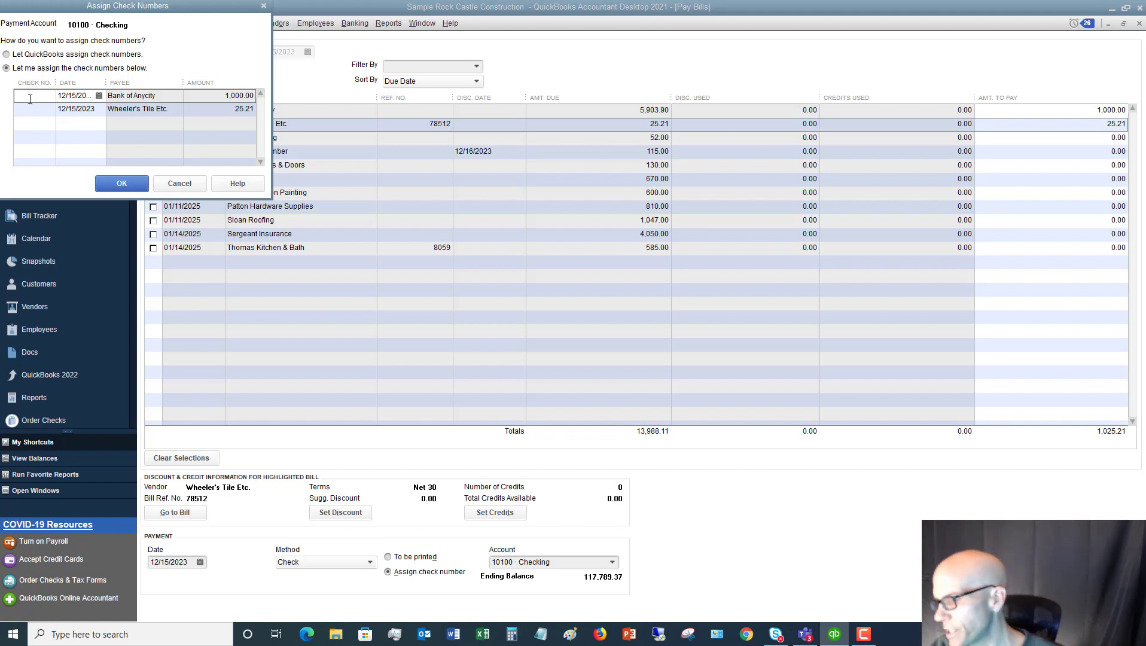
pyautogui.write('845')
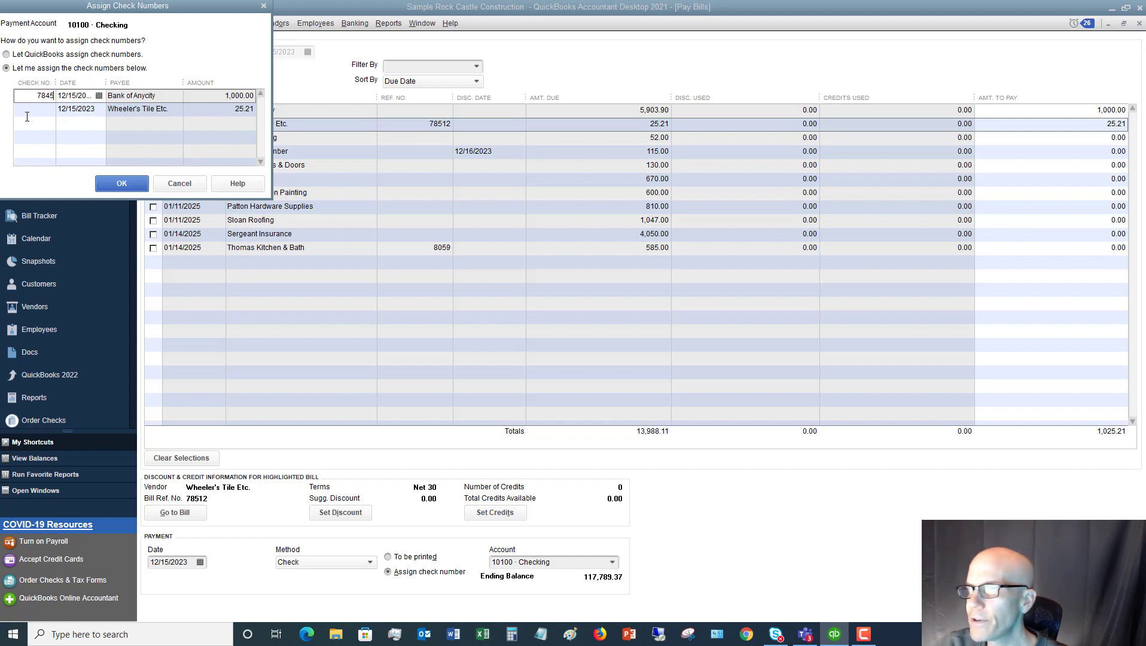
pyautogui.click(40, 109)
pyautogui.write('7846')
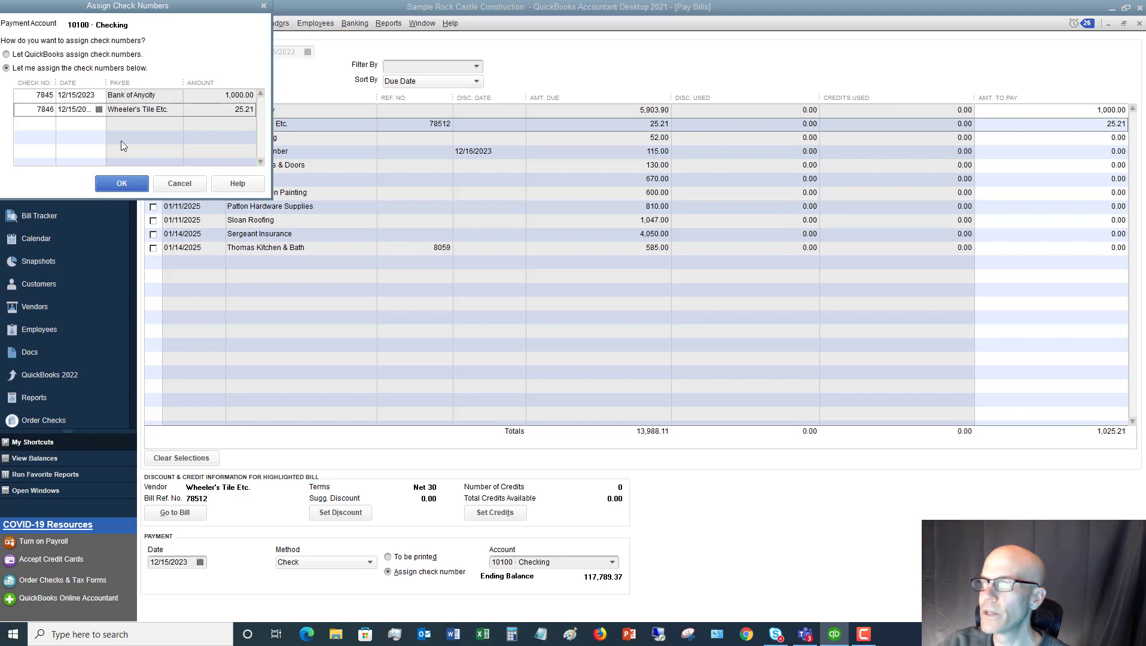
pyautogui.click(125, 186)
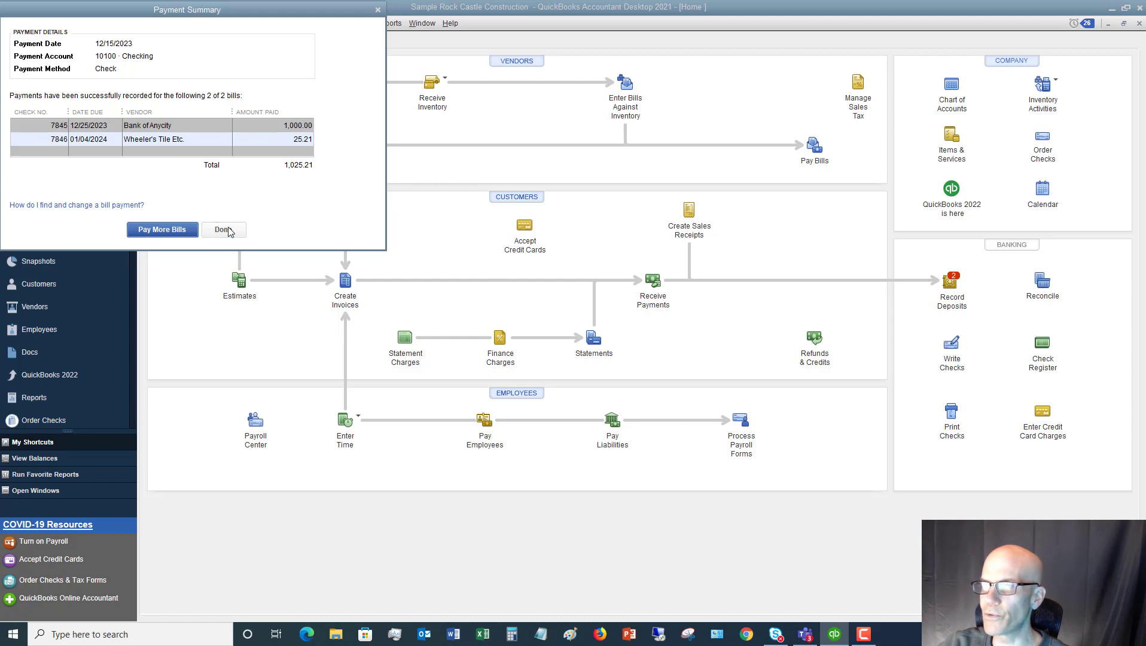
# - Choose Pay More Bills in the Payment Summary to return to the unpaid bills
pyautogui.click(163, 230)
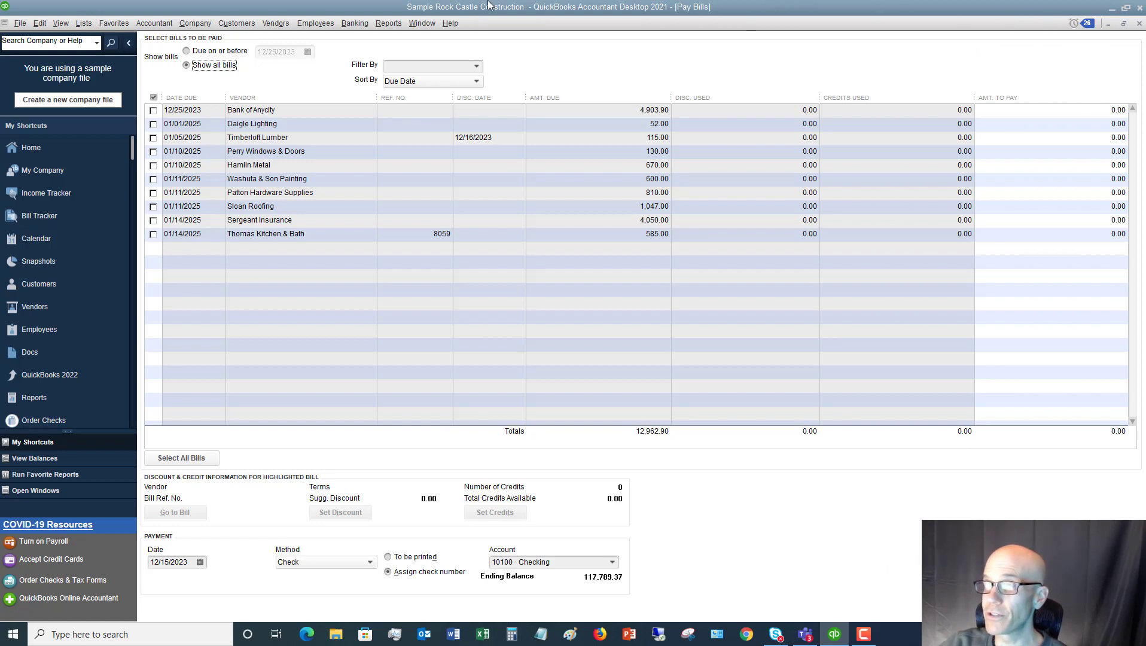
# - Open a new bill from the Vendors menu and select Bayshore Water as the vendor
pyautogui.click(273, 27)
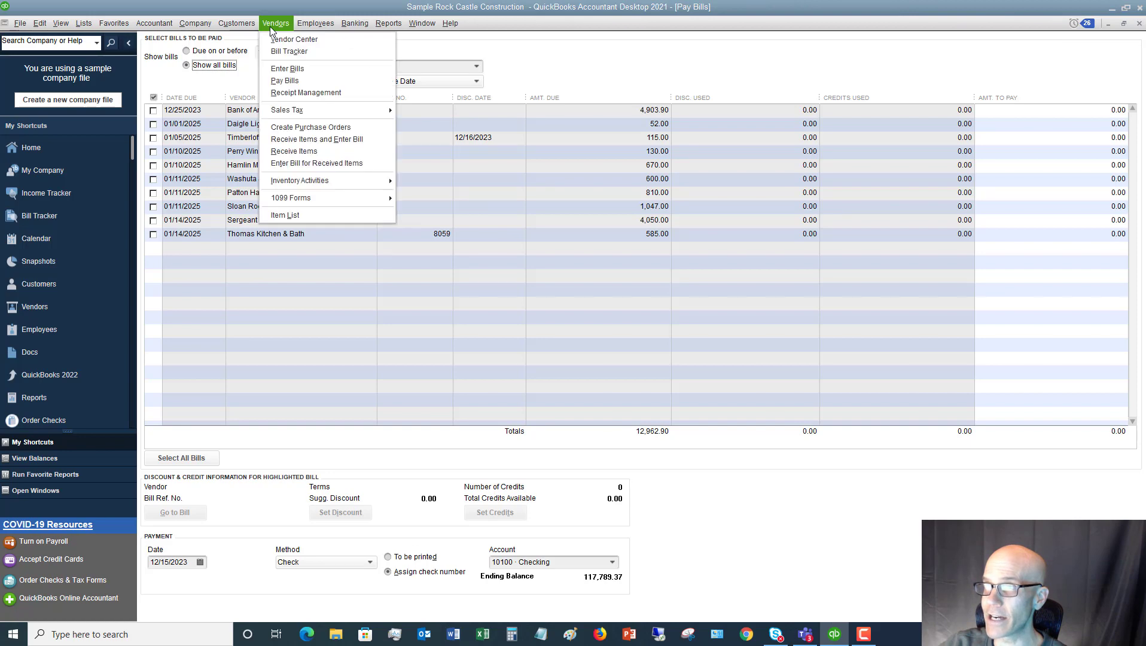
pyautogui.click(292, 69)
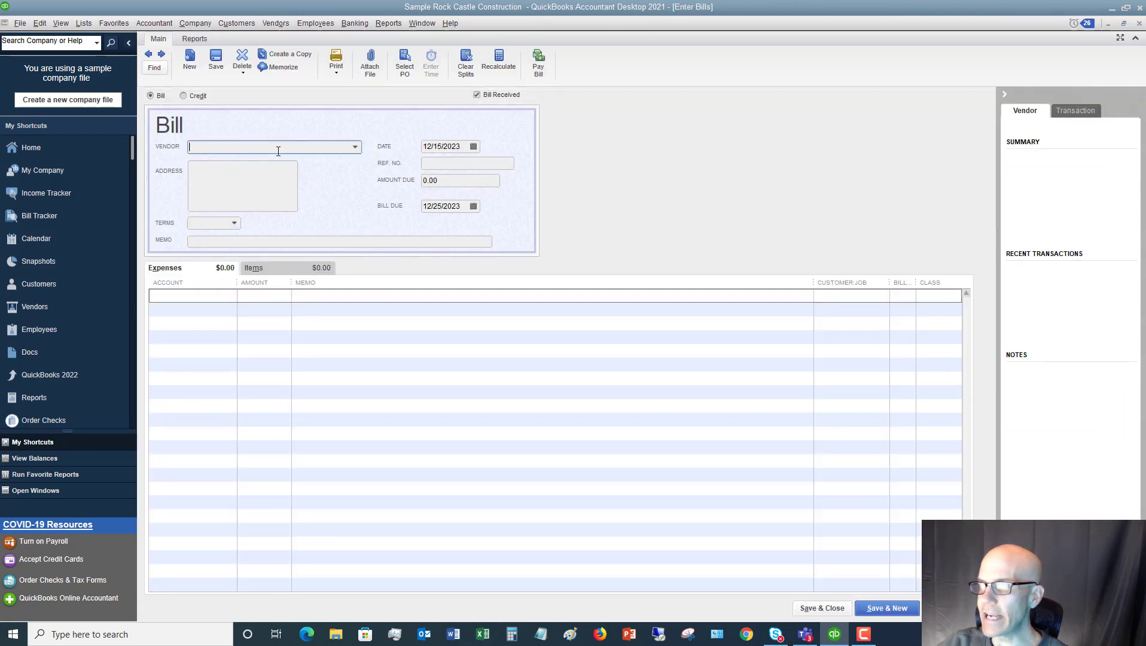
pyautogui.click(355, 147)
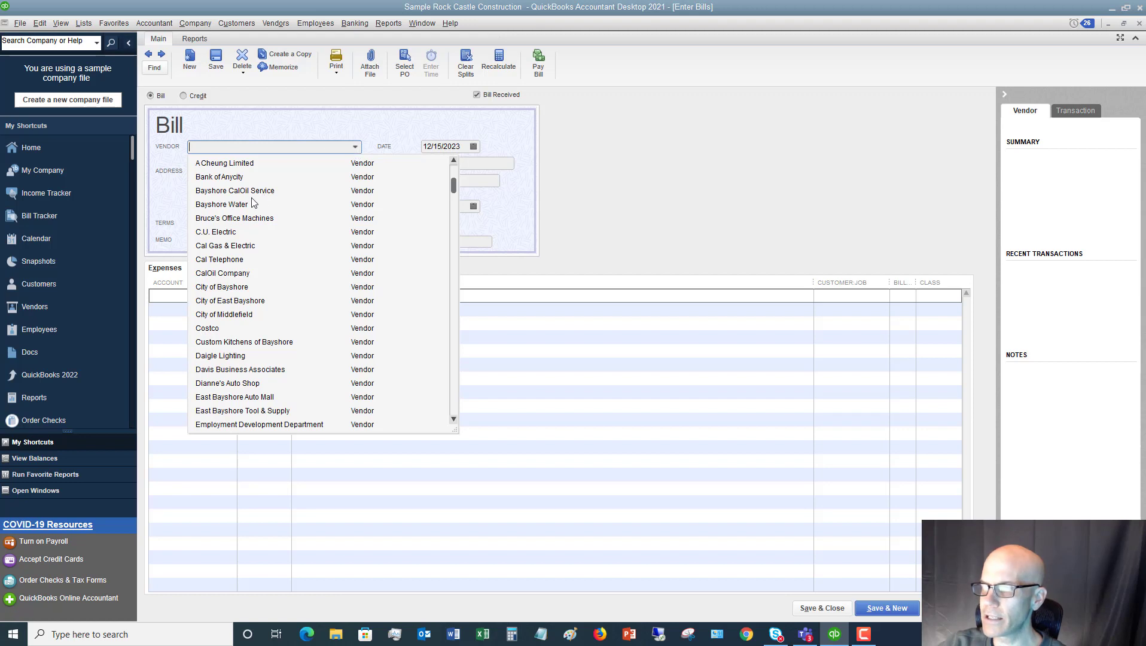
pyautogui.click(228, 205)
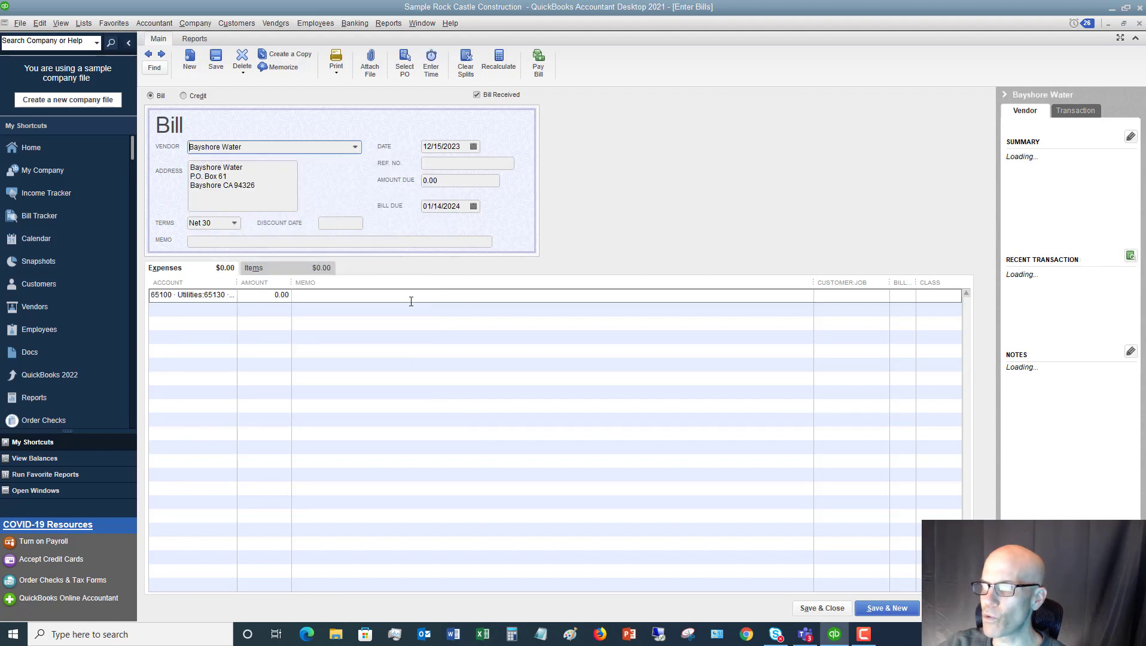
pyautogui.click(449, 148)
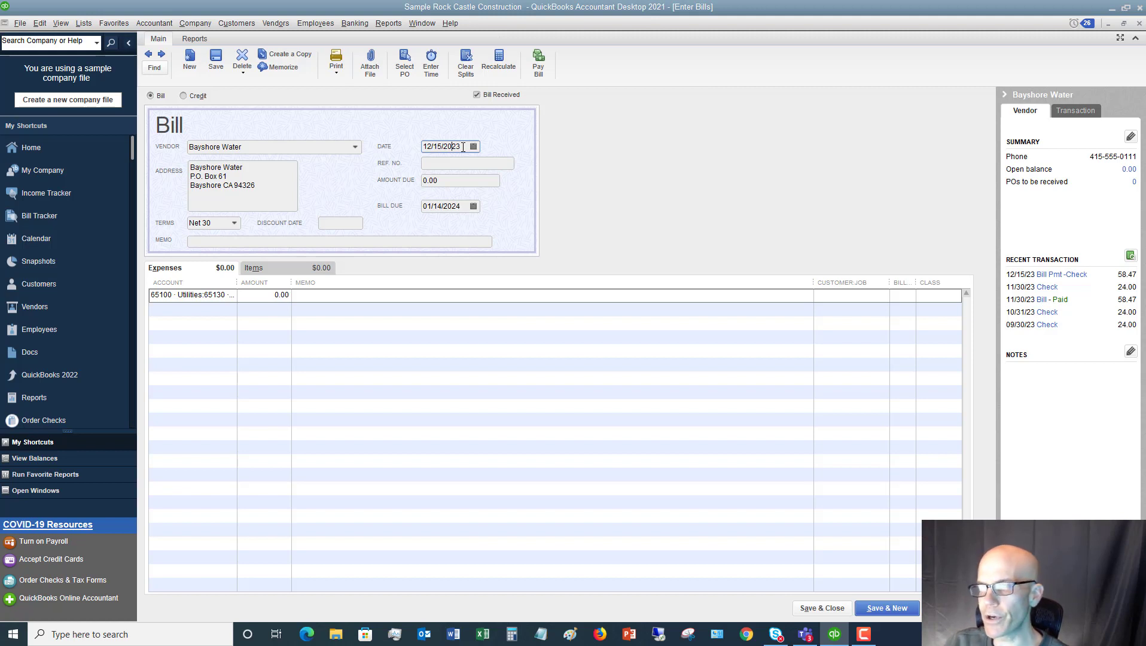
# - Pick November 30, 2023 from the date calendar so the bill falls due 12/30/2023
pyautogui.click(473, 146)
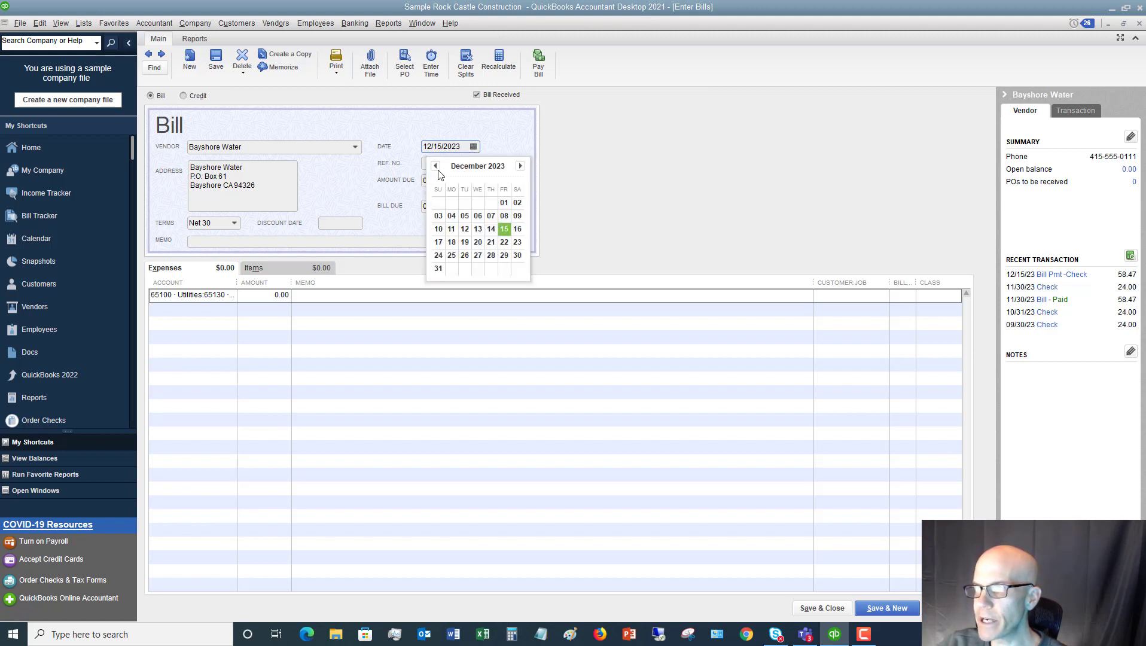
pyautogui.click(435, 166)
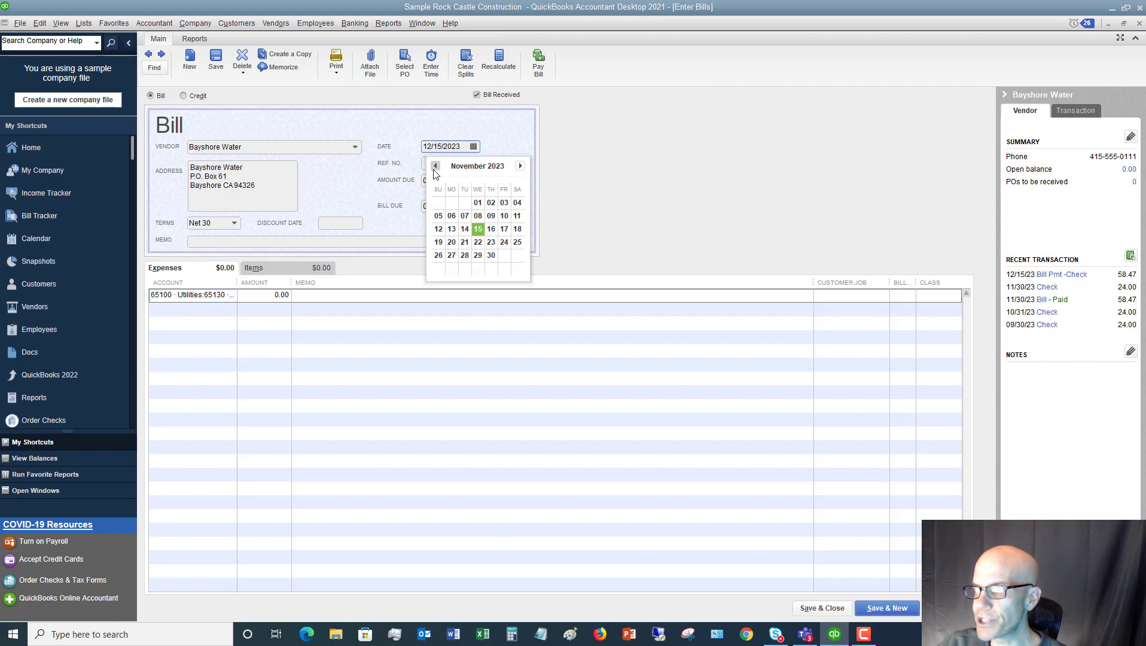
pyautogui.click(492, 255)
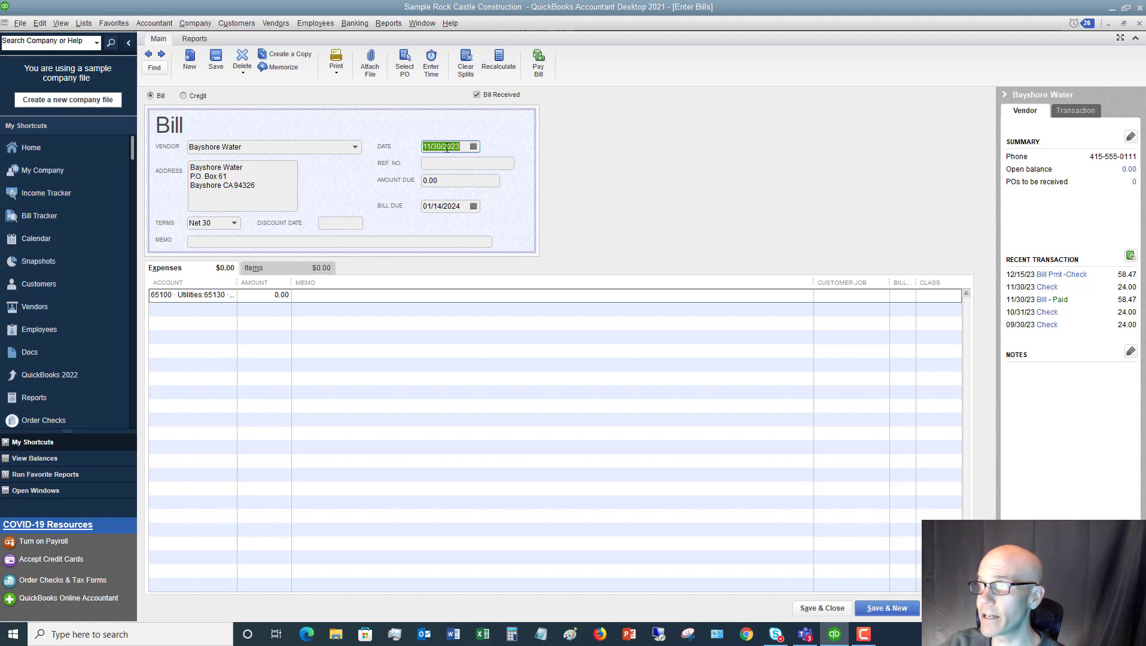
pyautogui.click(443, 162)
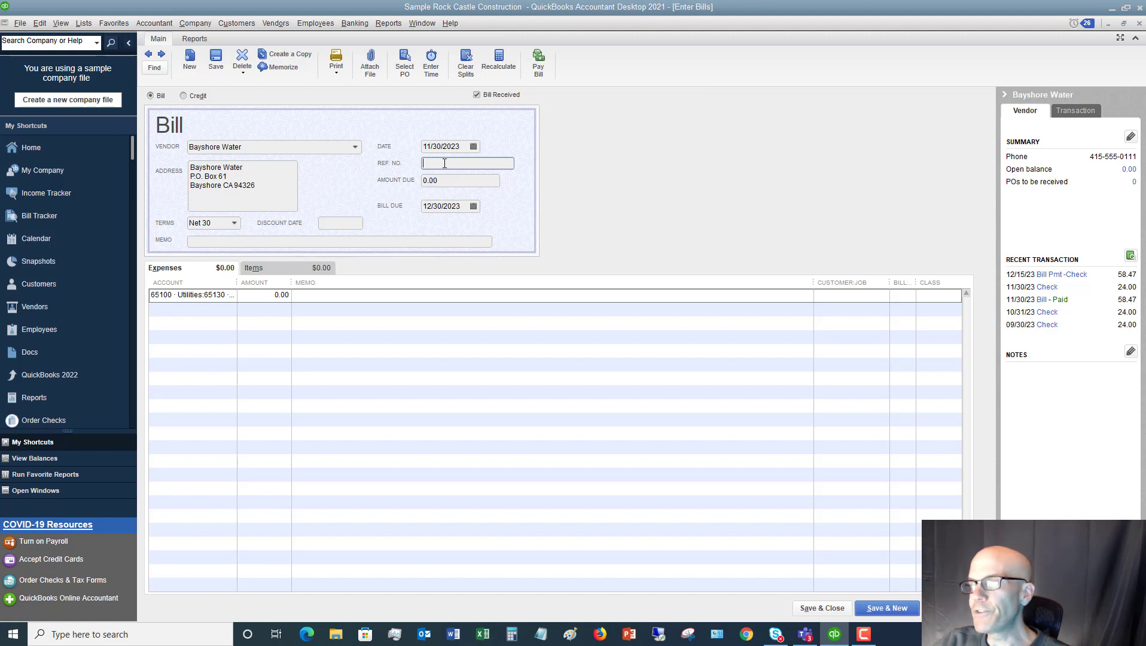
# - Enter 58472 as the Ref. No., then replace it with 'November'
pyautogui.write('58')
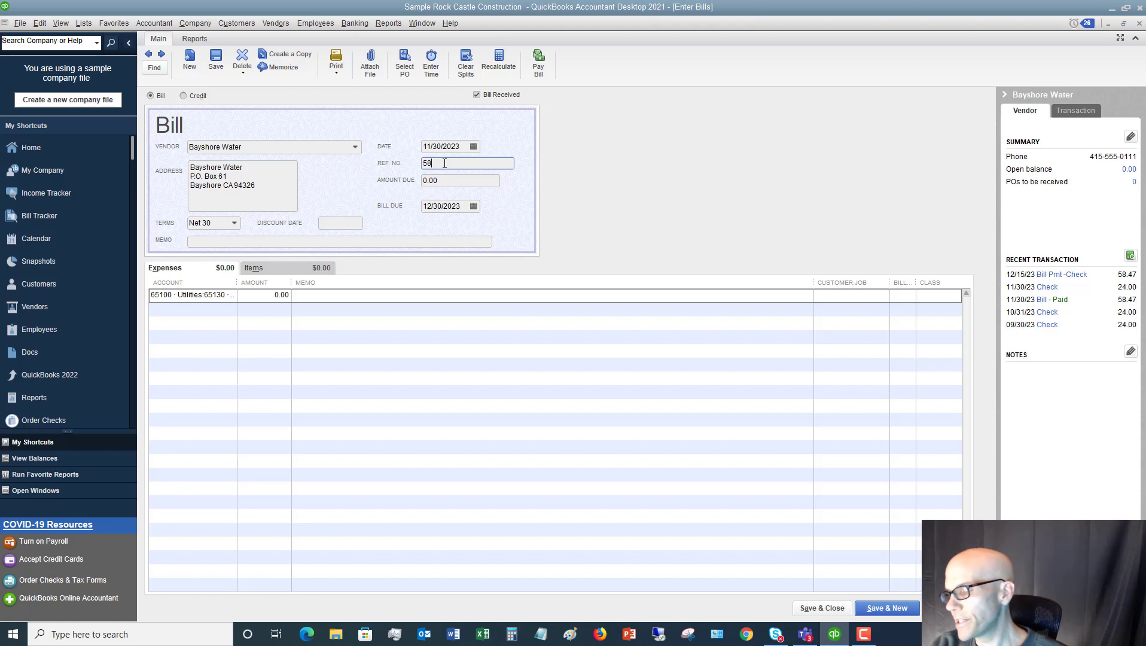
pyautogui.write('472')
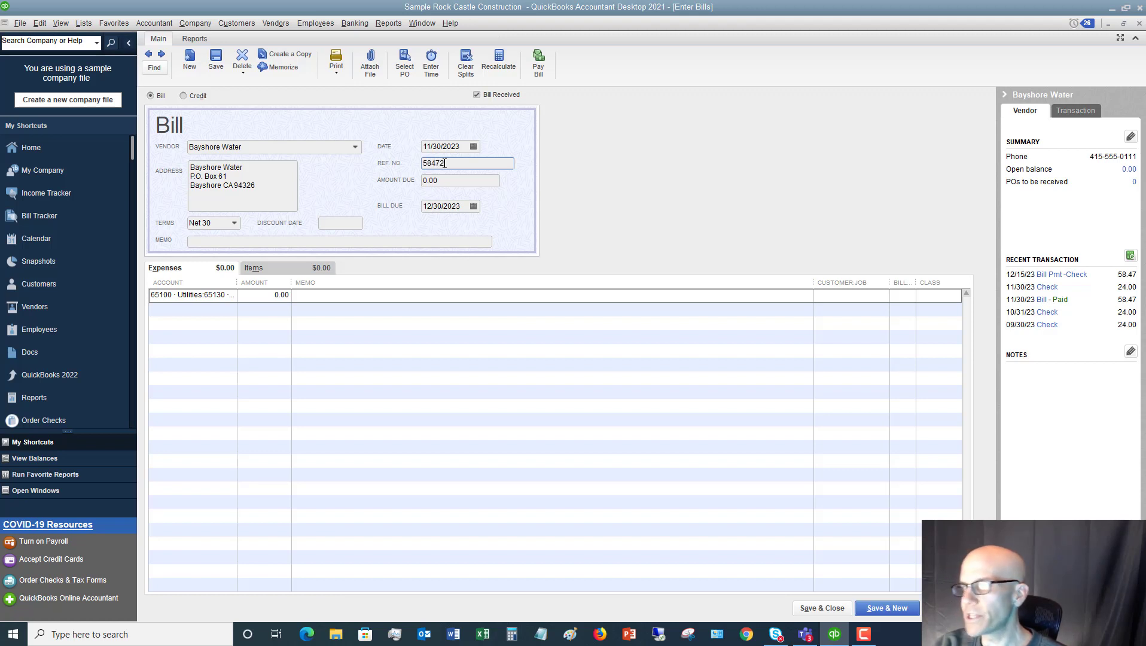
pyautogui.click(466, 180)
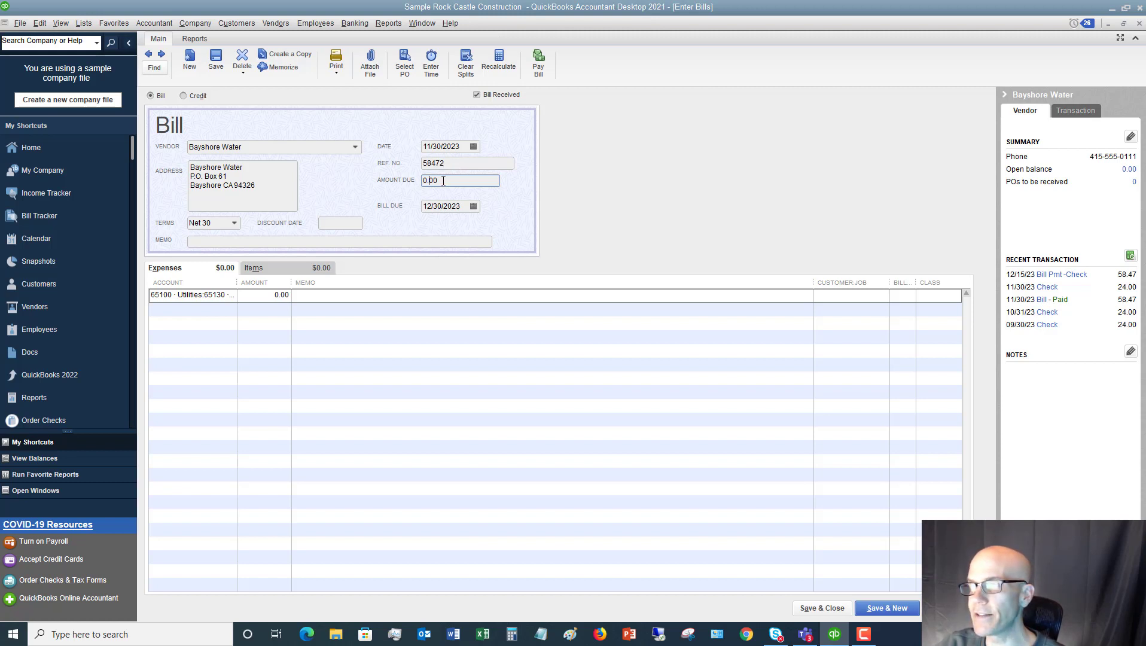
pyautogui.click(447, 162)
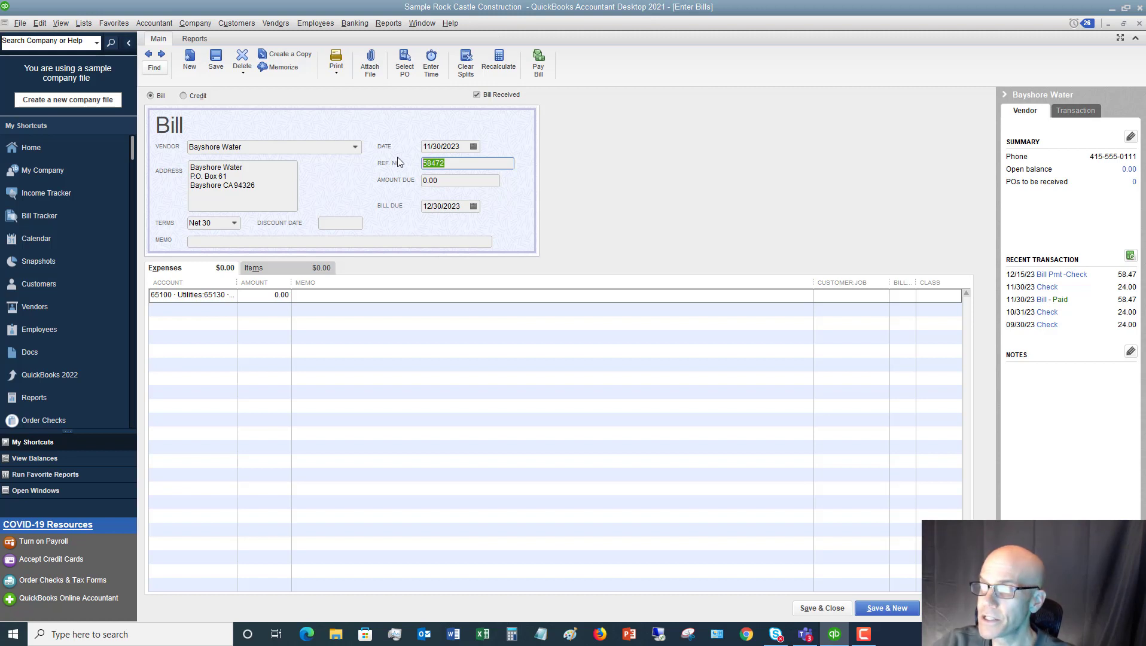
pyautogui.write('N')
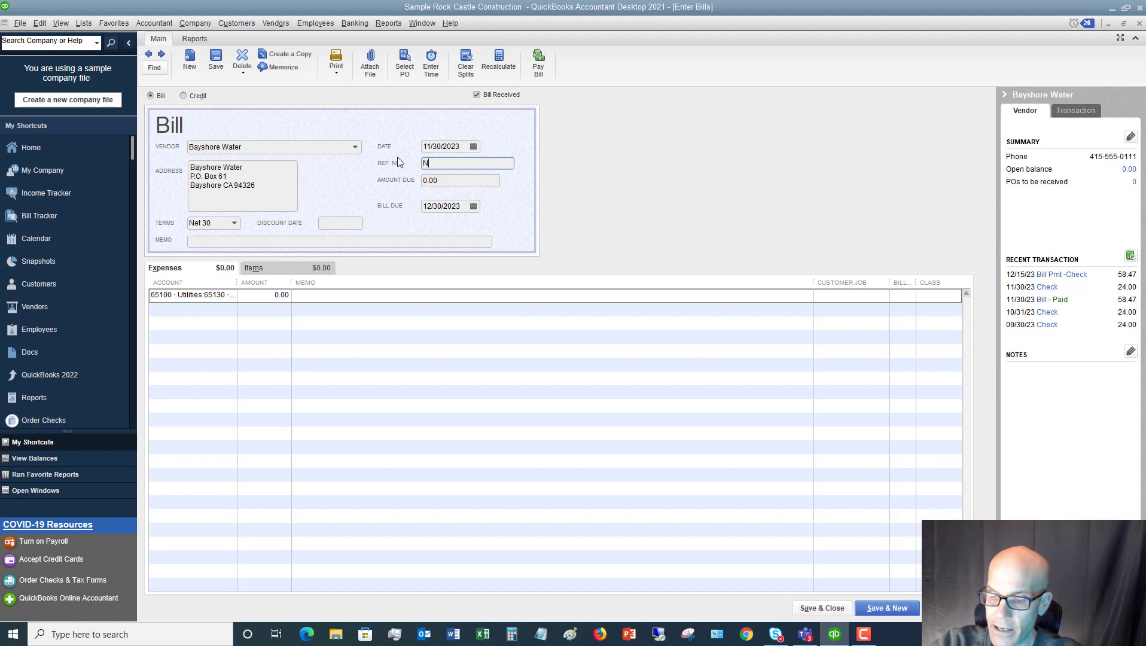
pyautogui.write('ovember')
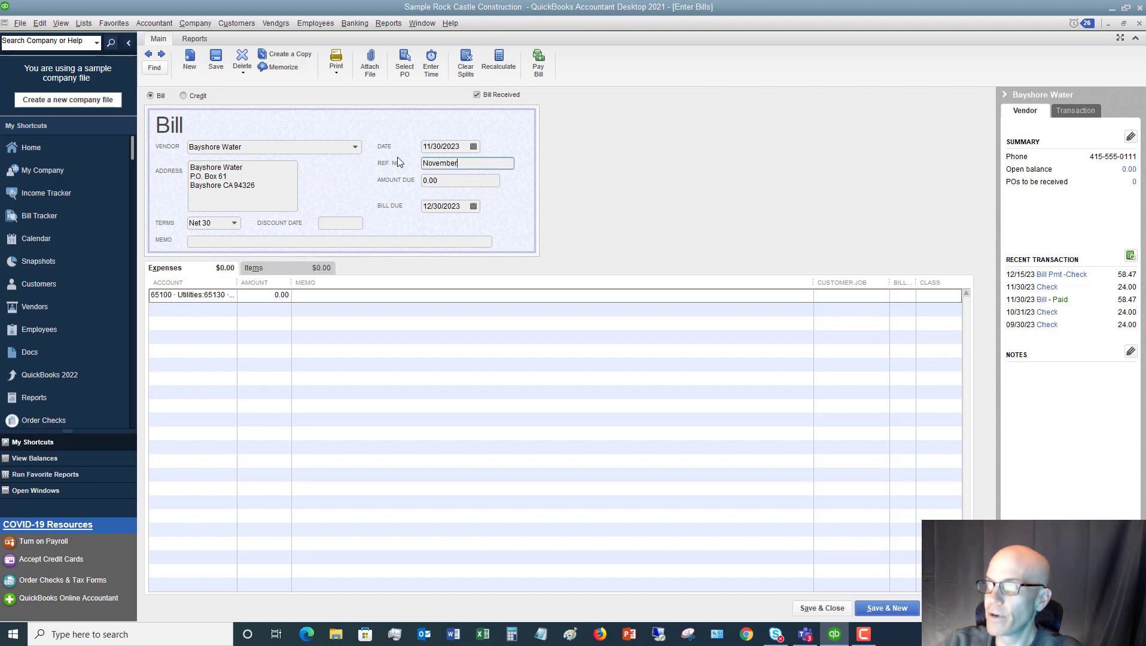
pyautogui.press('Tab')
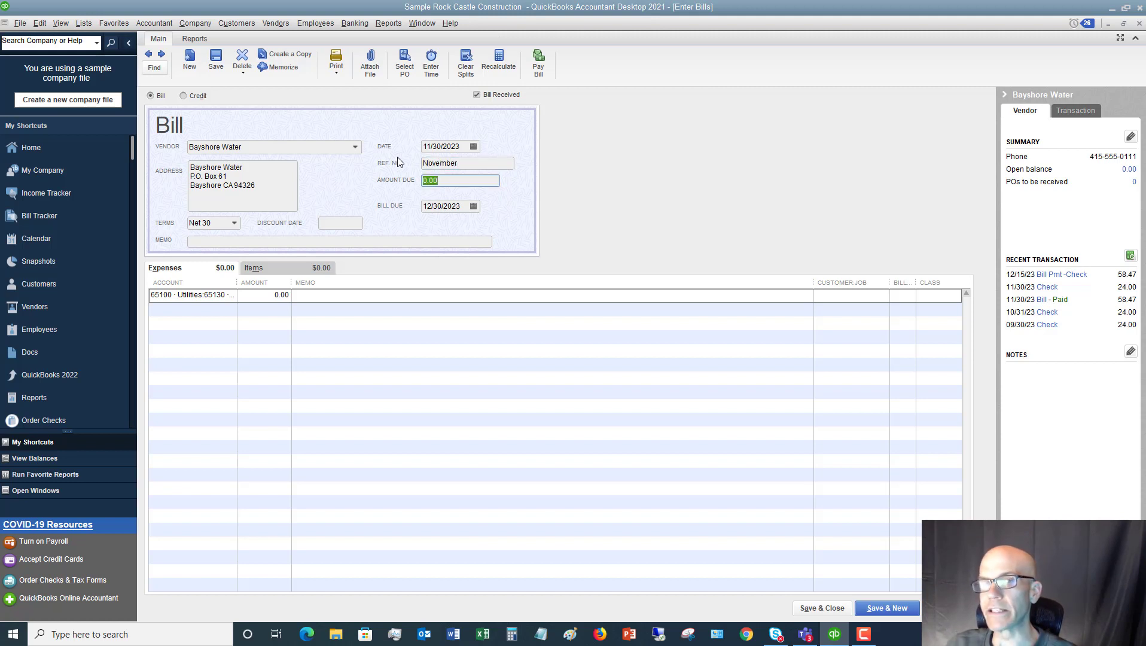